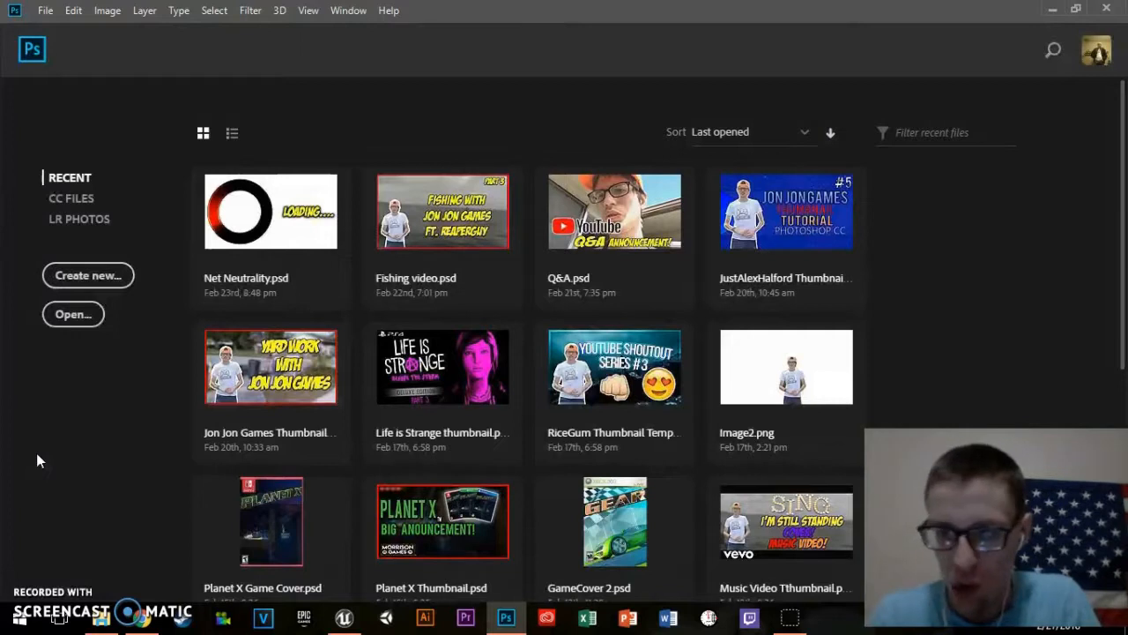
Step: Start a new document from the Default Photoshop Size preset and name it Subscribe Button
{"action": "left_click", "coordinate": [102, 275]}
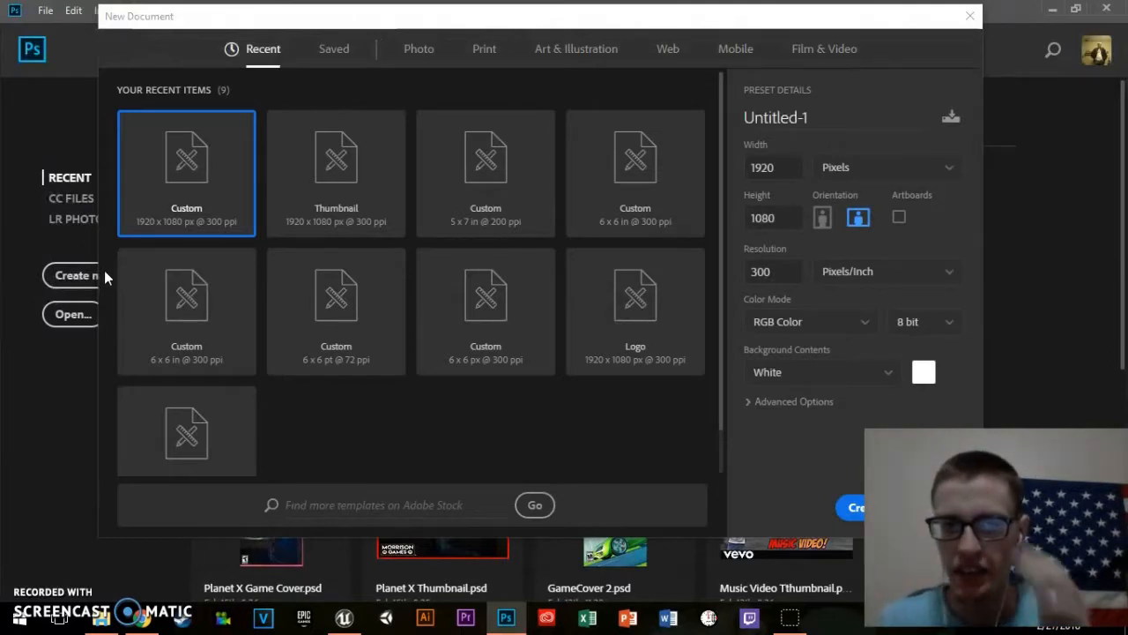
{"action": "left_click", "coordinate": [221, 441]}
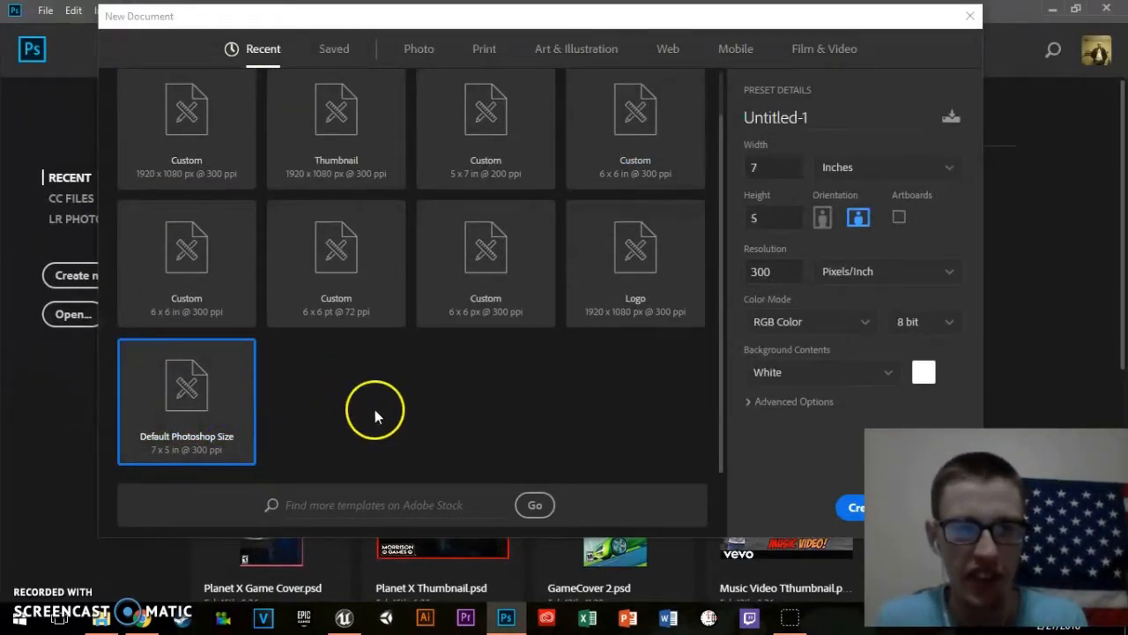
{"action": "left_click", "coordinate": [830, 114]}
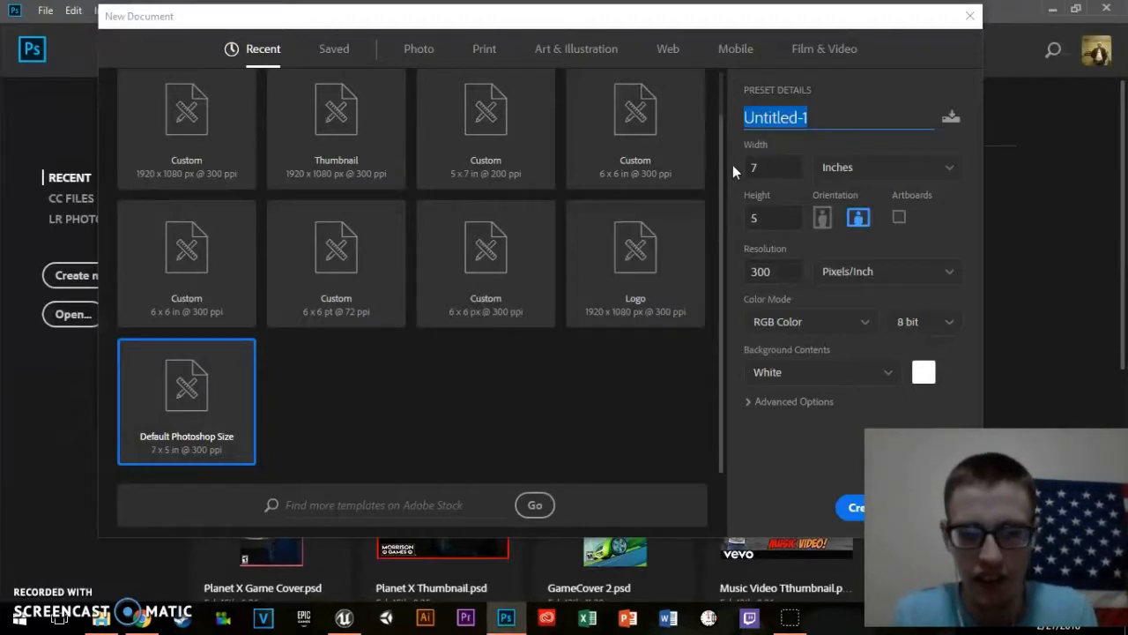
{"action": "type", "text": "Subscribe Bbutton"}
{"action": "key", "text": "Left"}
{"action": "key", "text": "Left"}
{"action": "key", "text": "Left"}
{"action": "key", "text": "Left"}
{"action": "key", "text": "Left"}
{"action": "key", "text": "BackSpace"}
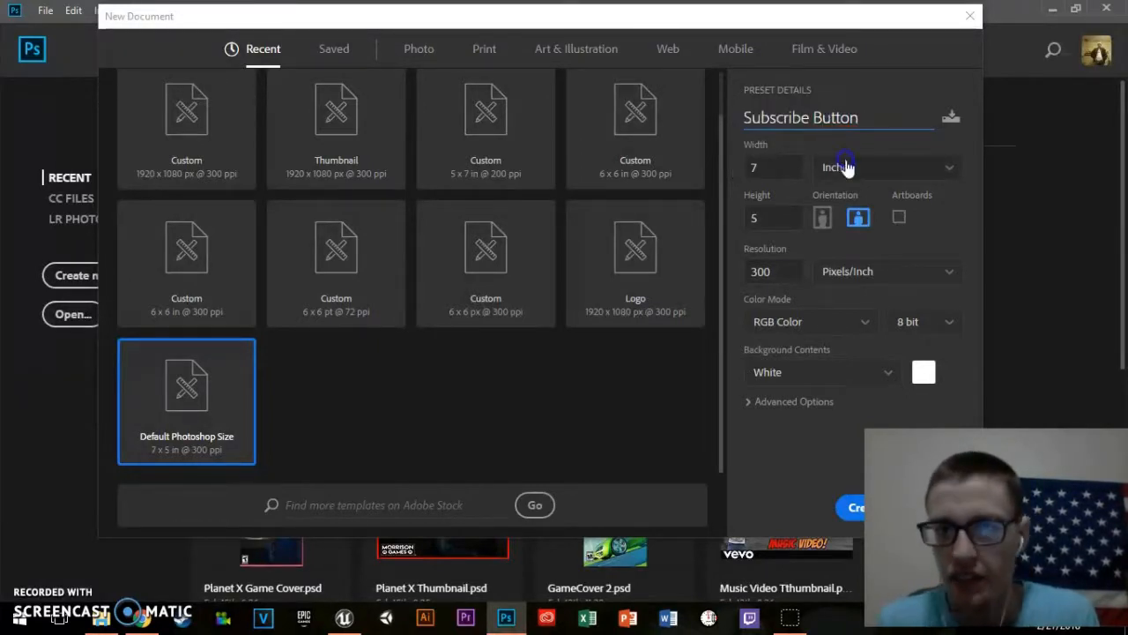
Step: Set the new document to 960 by 150 pixels with transparent background contents
{"action": "left_click", "coordinate": [846, 167]}
{"action": "left_click", "coordinate": [851, 196]}
{"action": "left_click_drag", "start_coordinate": [799, 169], "coordinate": [752, 179]}
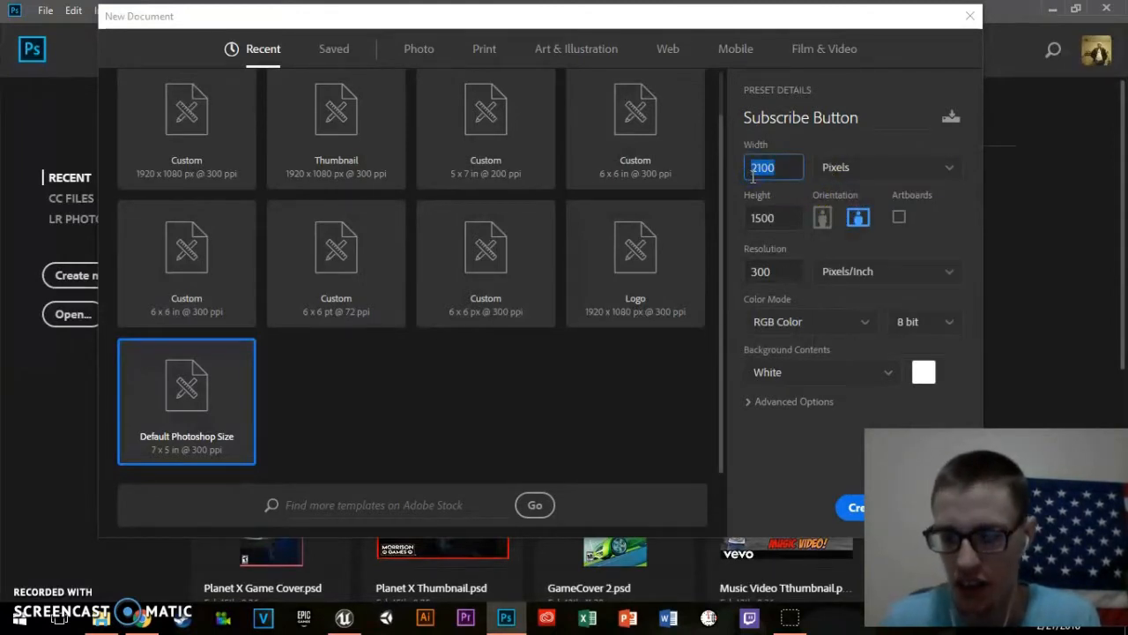
{"action": "key", "text": "Tab"}
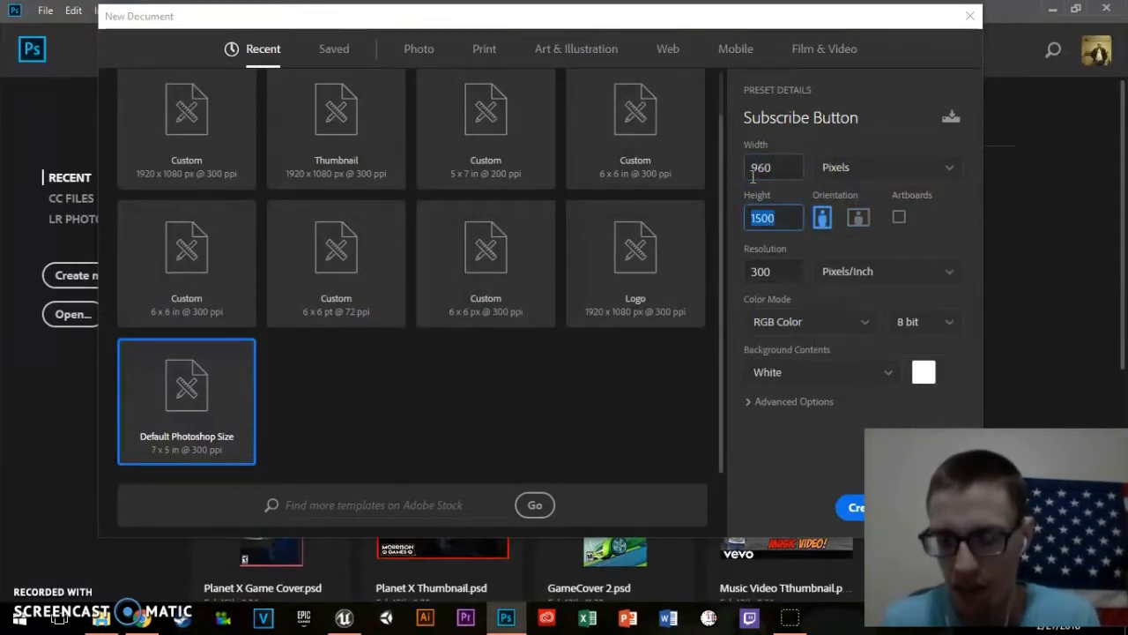
{"action": "left_click_drag", "start_coordinate": [820, 264], "coordinate": [786, 283]}
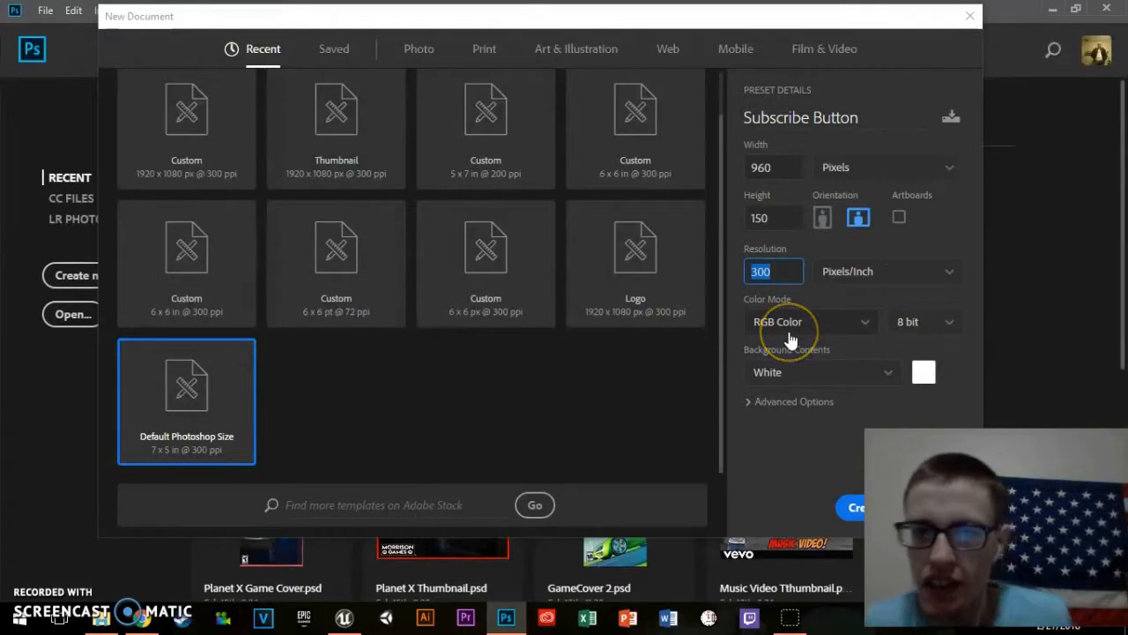
{"action": "left_click", "coordinate": [815, 372]}
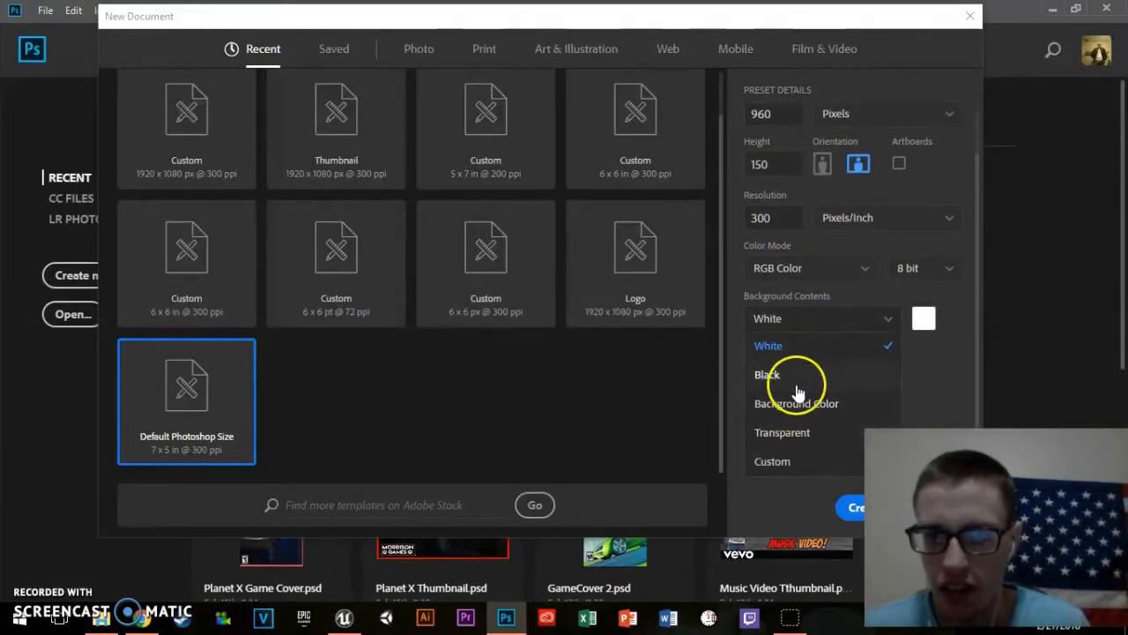
{"action": "left_click", "coordinate": [784, 440]}
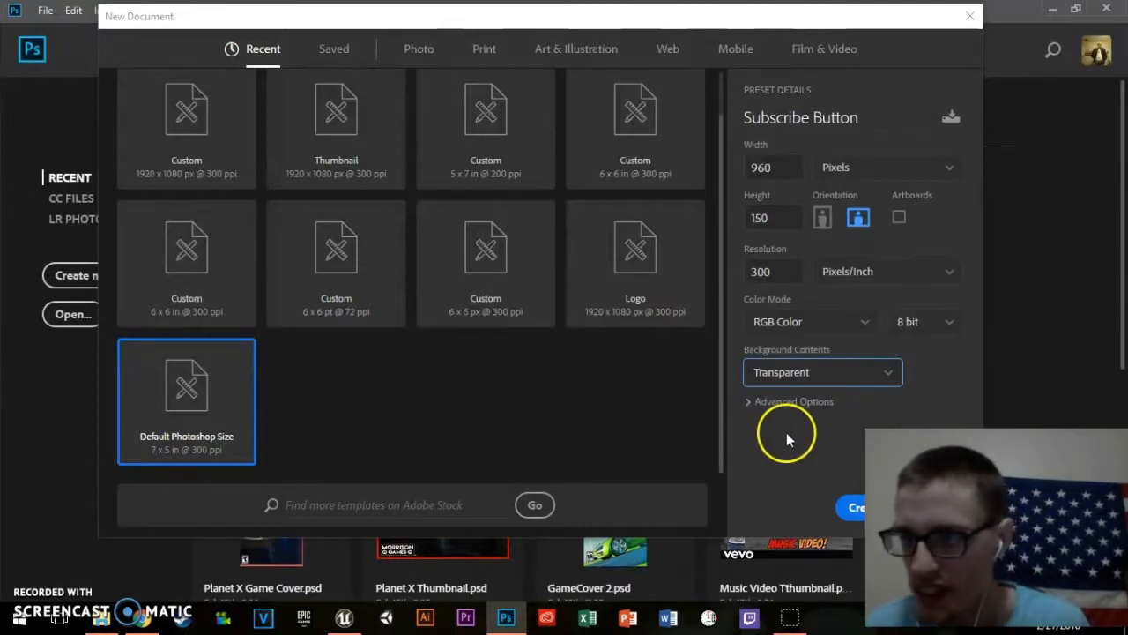
{"action": "left_click", "coordinate": [817, 465]}
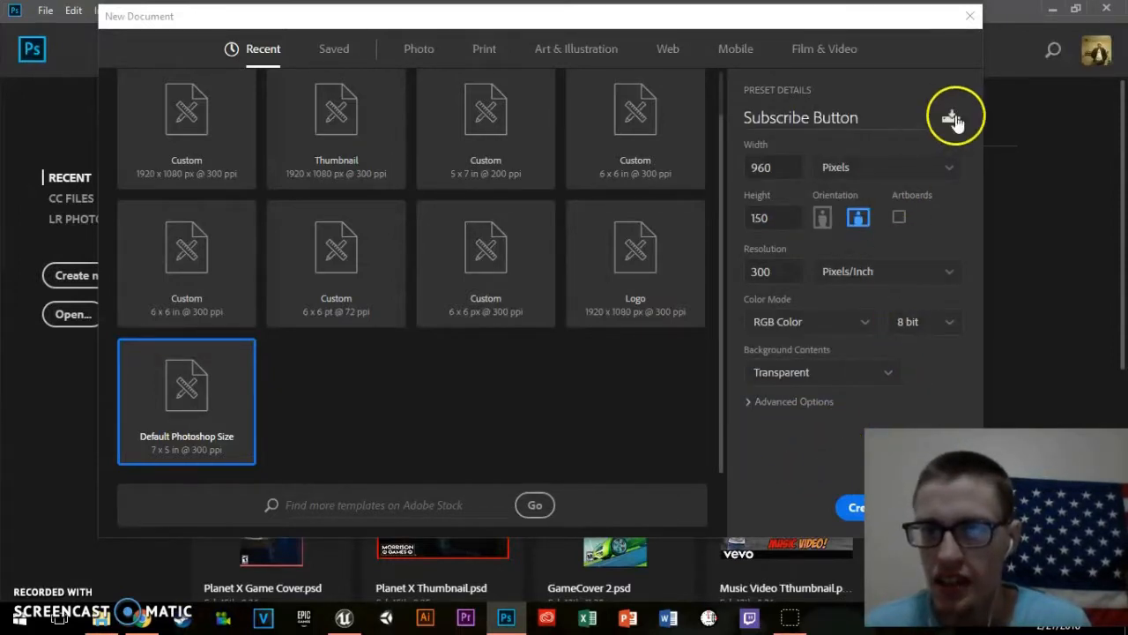
Step: Save the document settings as a preset named YouTube Button and create the document
{"action": "left_click", "coordinate": [952, 117]}
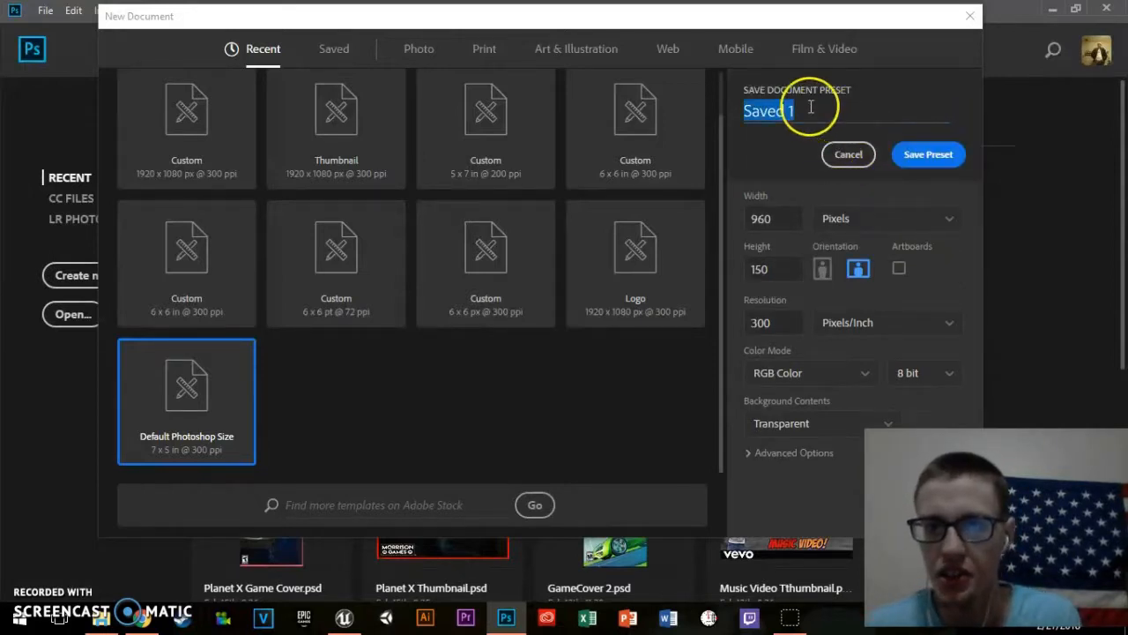
{"action": "type", "text": "YouTu"}
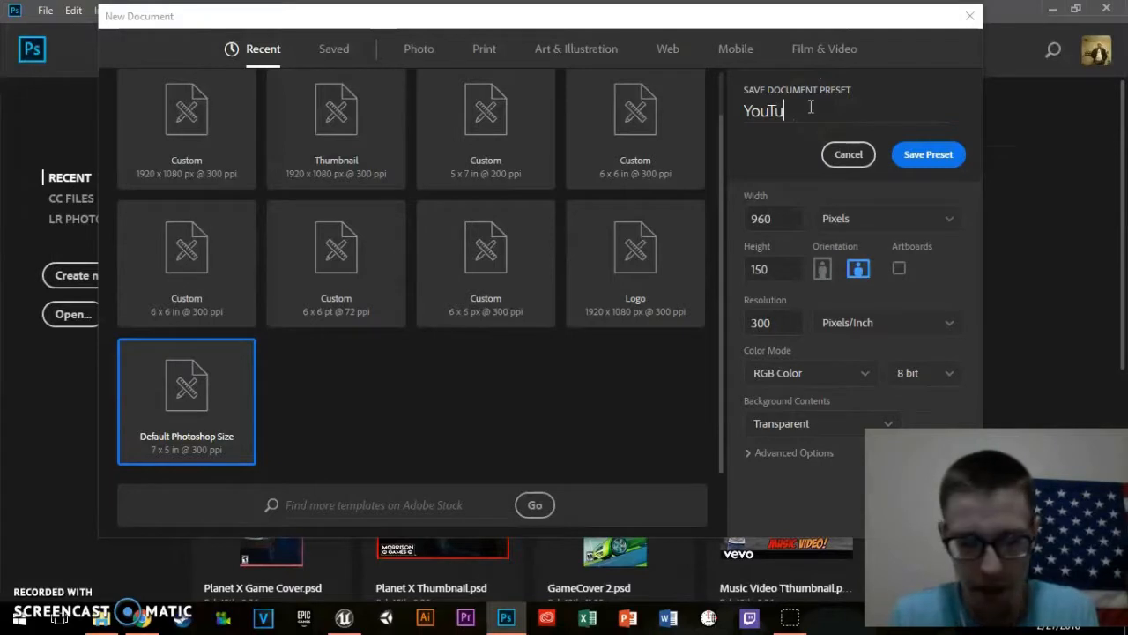
{"action": "type", "text": "be Bu"}
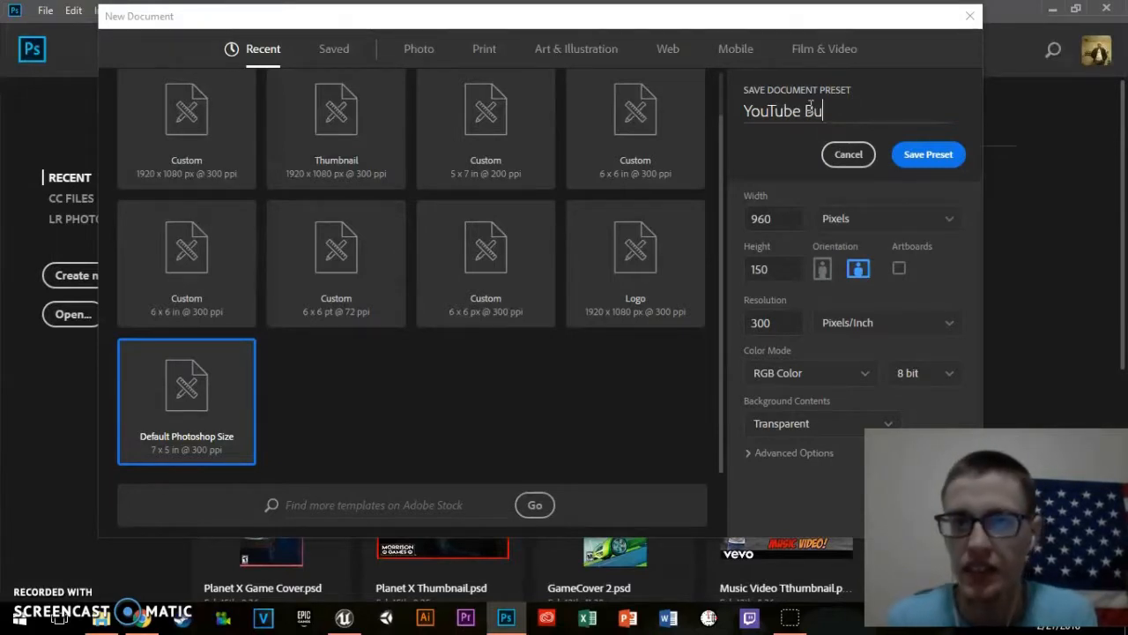
{"action": "type", "text": "tton"}
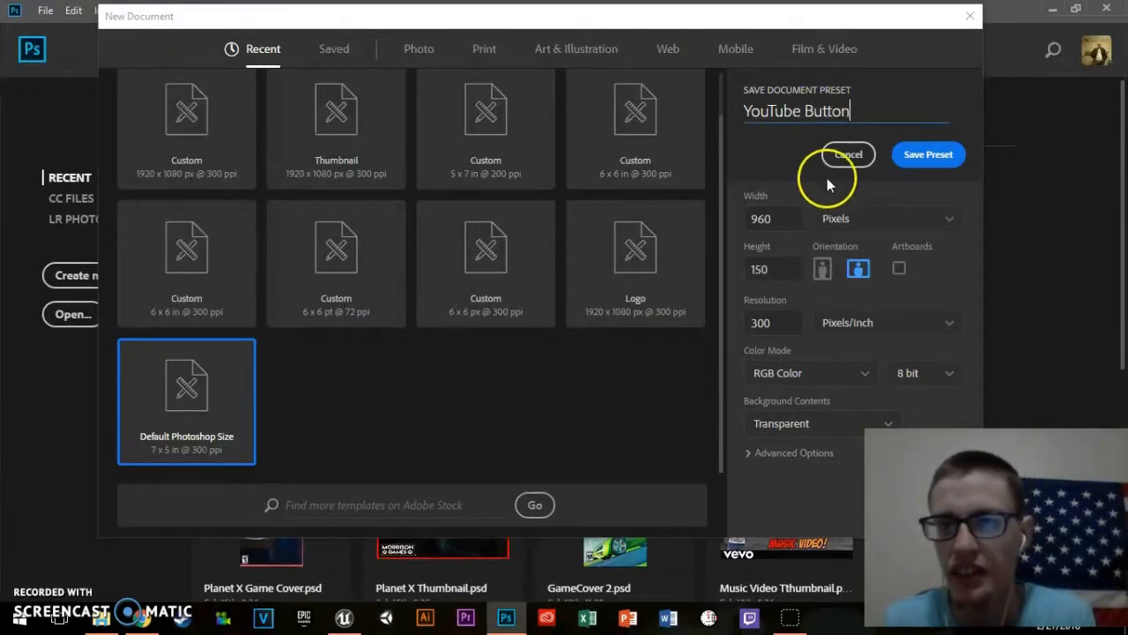
{"action": "left_click", "coordinate": [920, 155]}
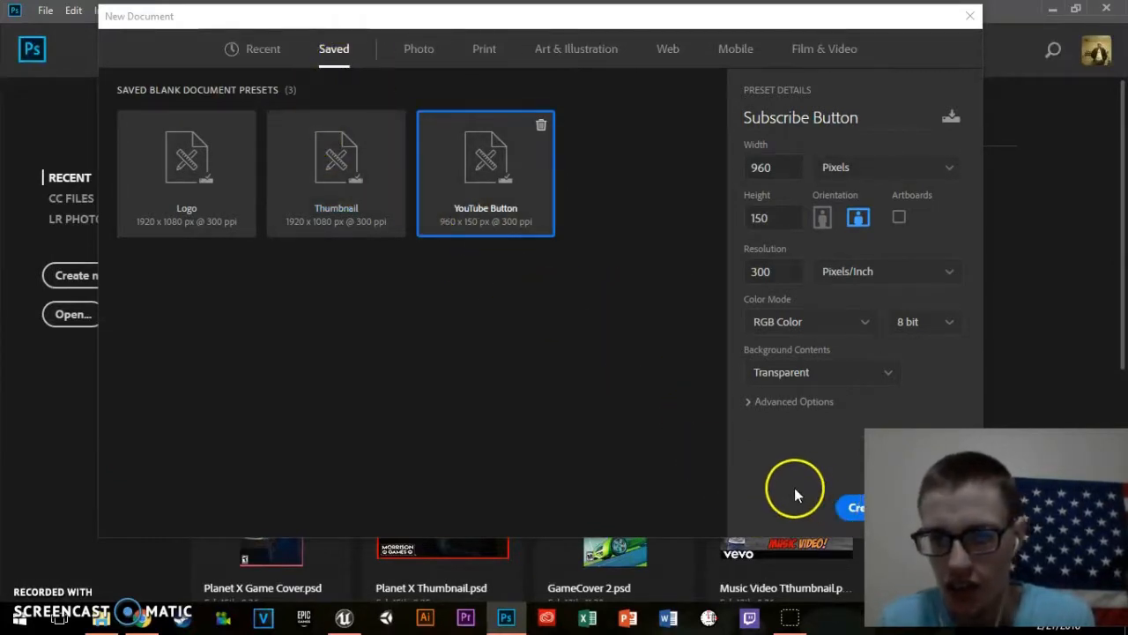
{"action": "left_click", "coordinate": [848, 507]}
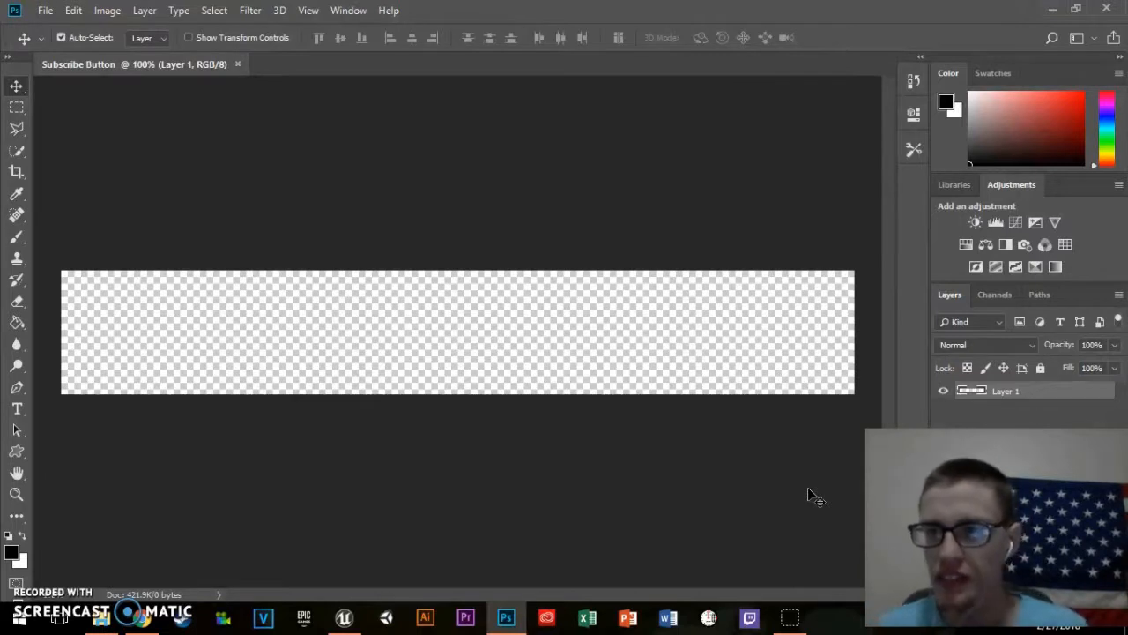
{"action": "left_click", "coordinate": [344, 10]}
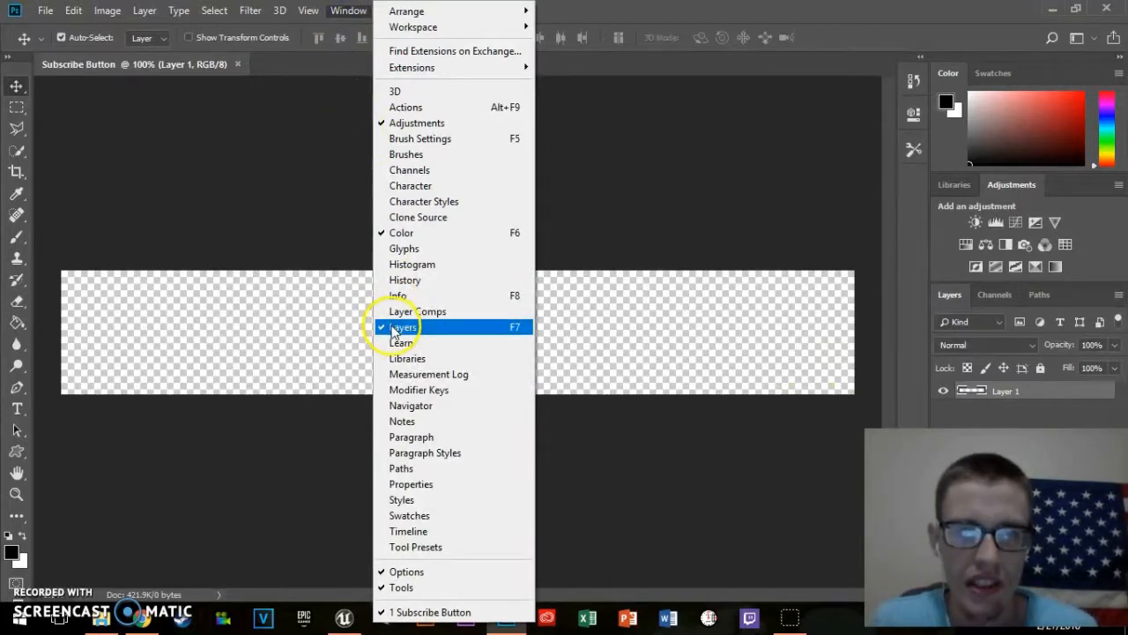
{"action": "left_click", "coordinate": [260, 168]}
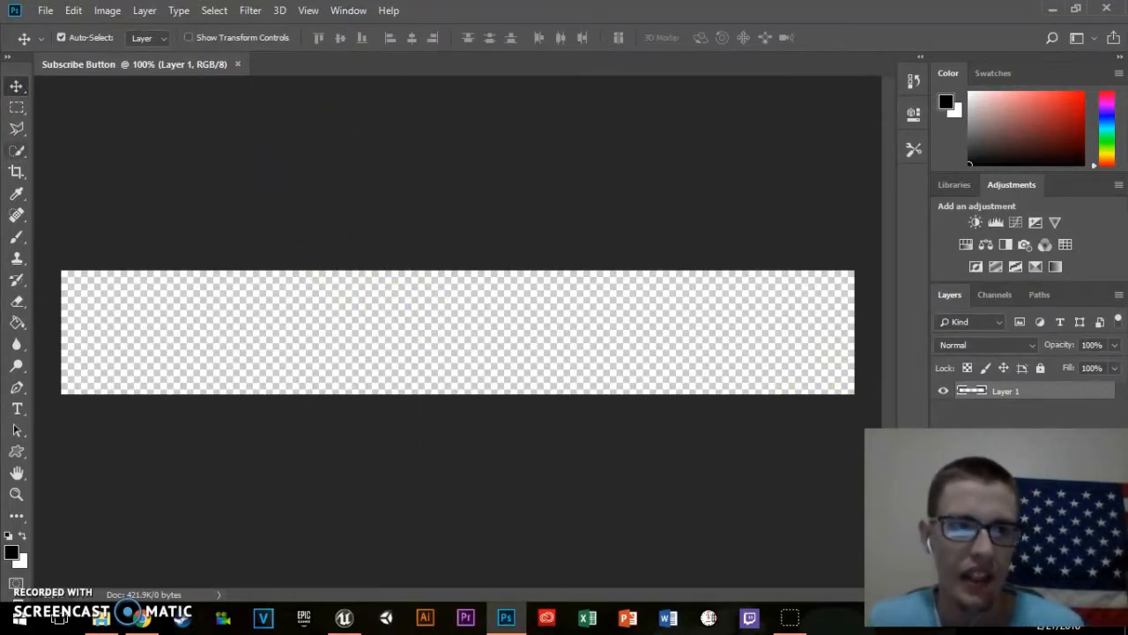
{"action": "left_click", "coordinate": [348, 10]}
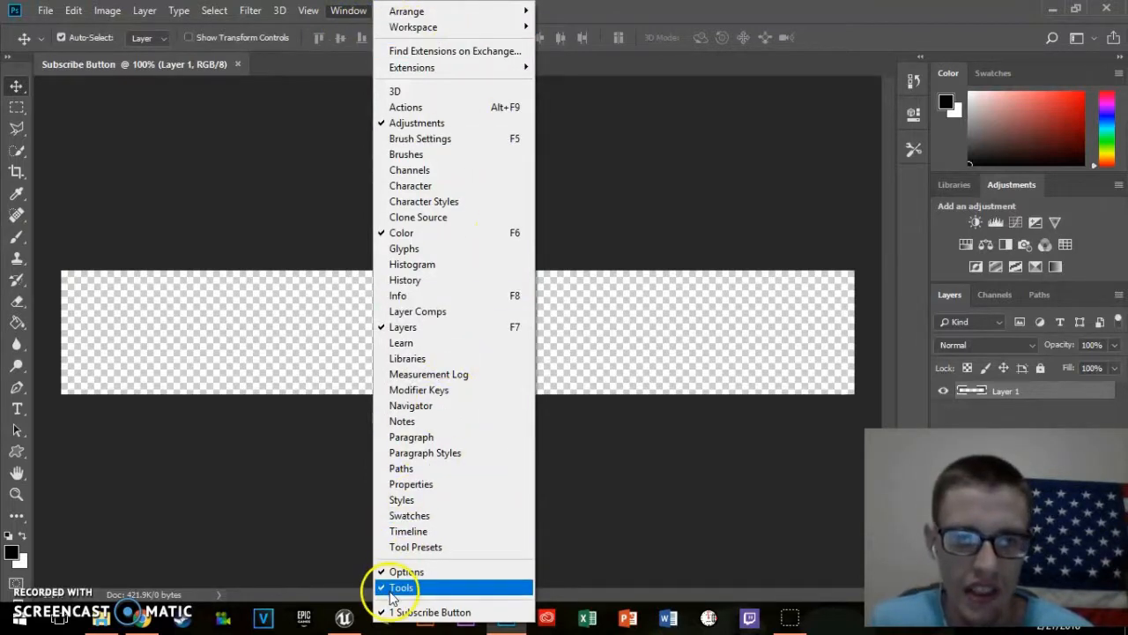
{"action": "left_click", "coordinate": [295, 257]}
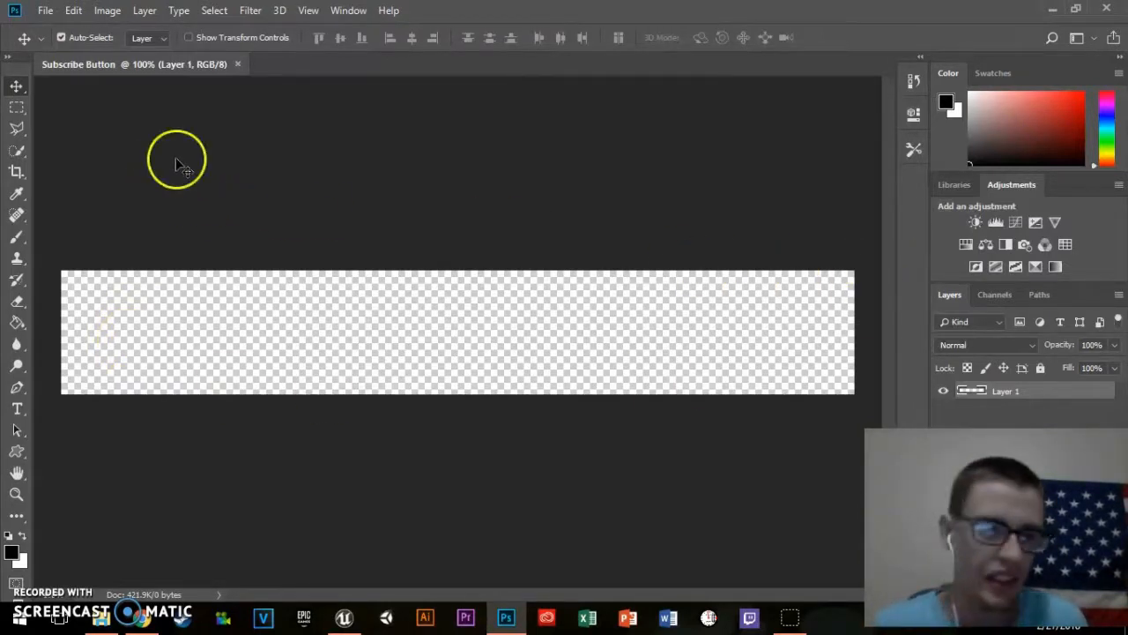
Step: Draw a rounded rectangle about 963 by 155 px over the whole canvas, with a red fill and a 1 px black stroke
{"action": "left_click", "coordinate": [17, 451]}
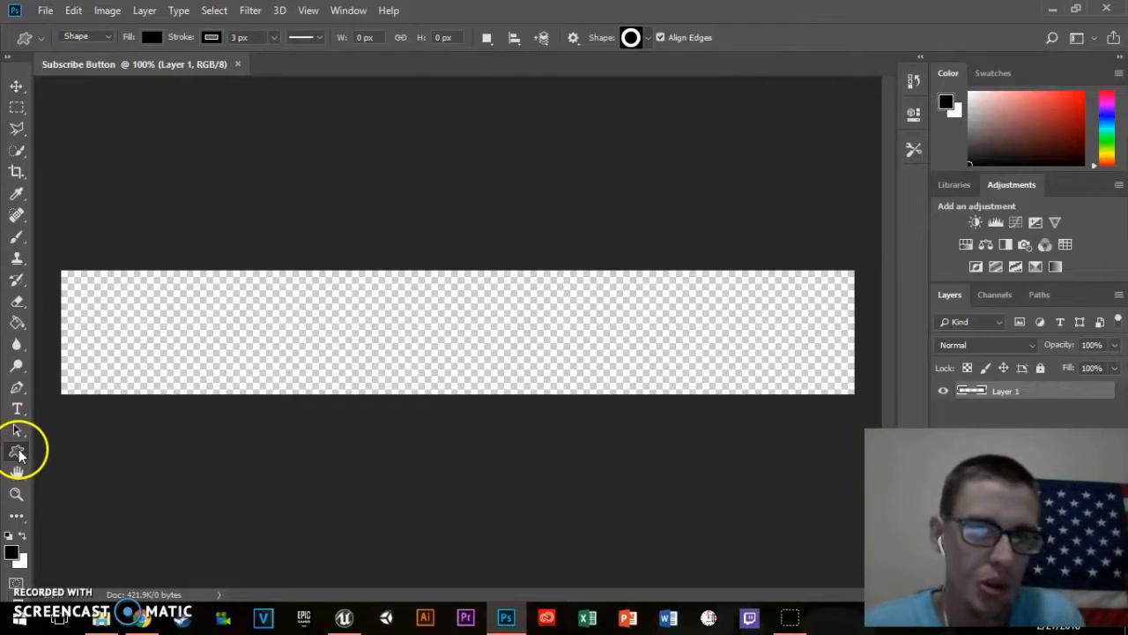
{"action": "right_click", "coordinate": [17, 452]}
{"action": "left_click", "coordinate": [76, 468]}
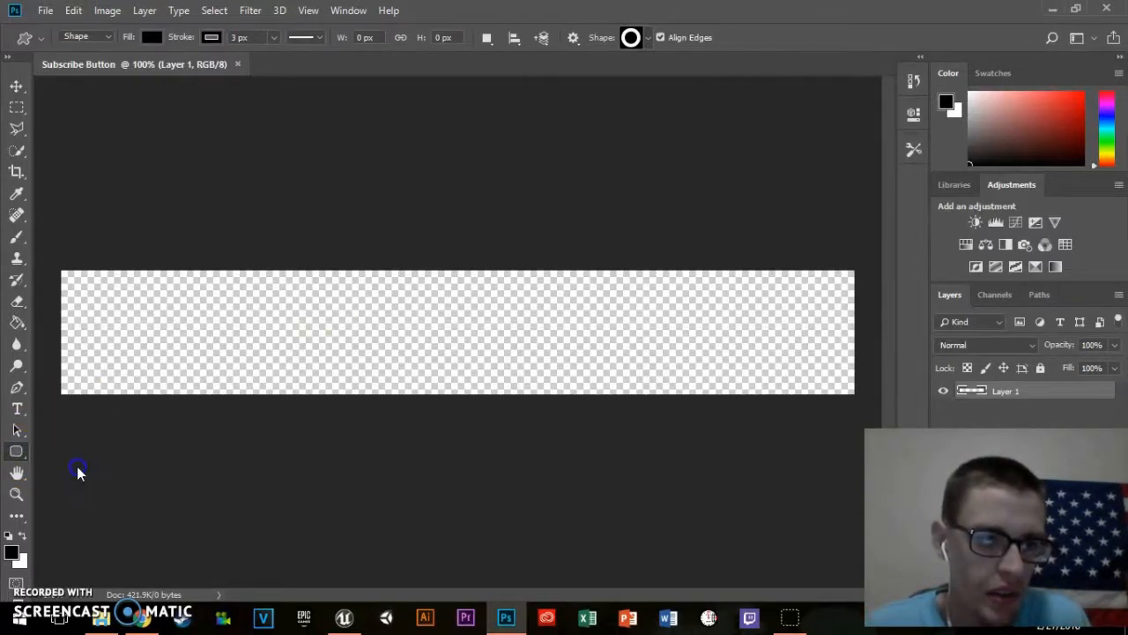
{"action": "left_click", "coordinate": [145, 37]}
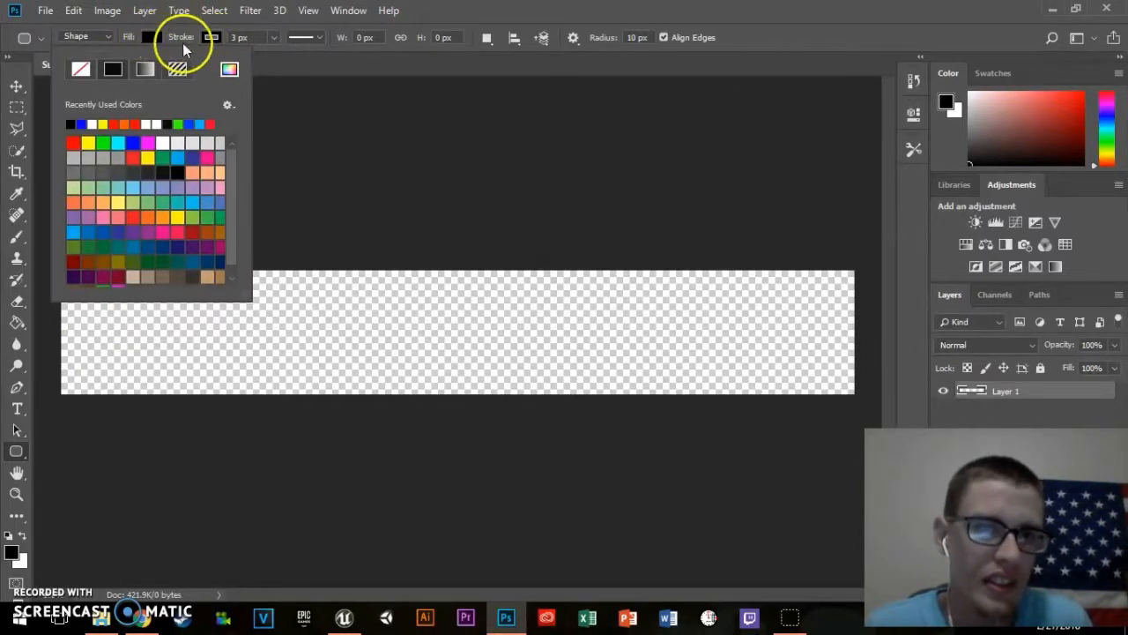
{"action": "left_click", "coordinate": [74, 143]}
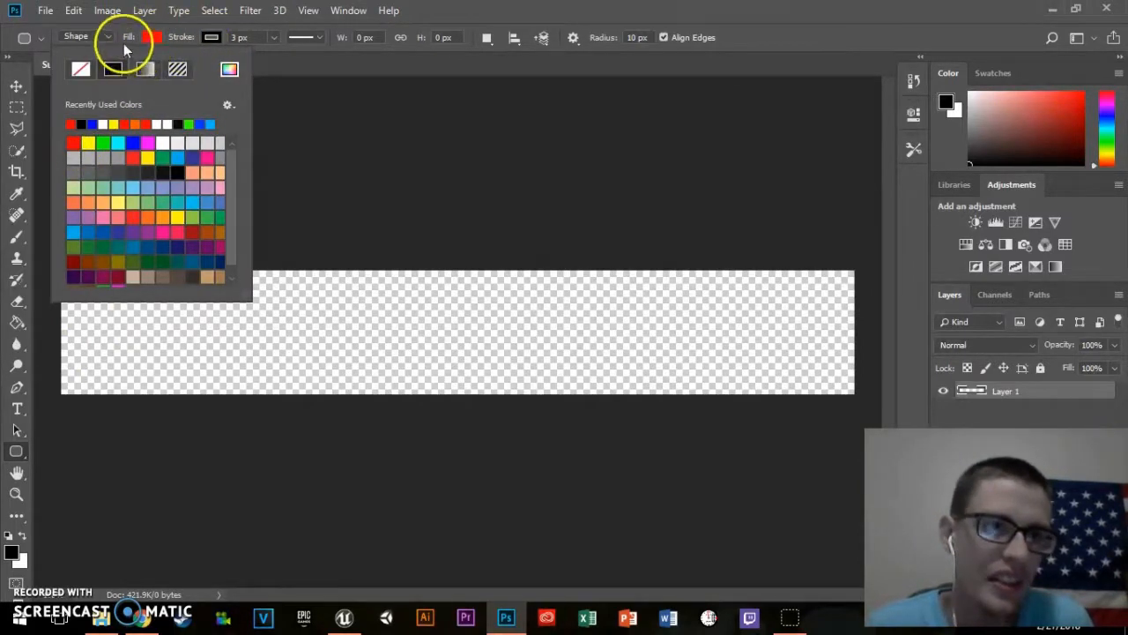
{"action": "left_click", "coordinate": [225, 40]}
{"action": "type", "text": "1"}
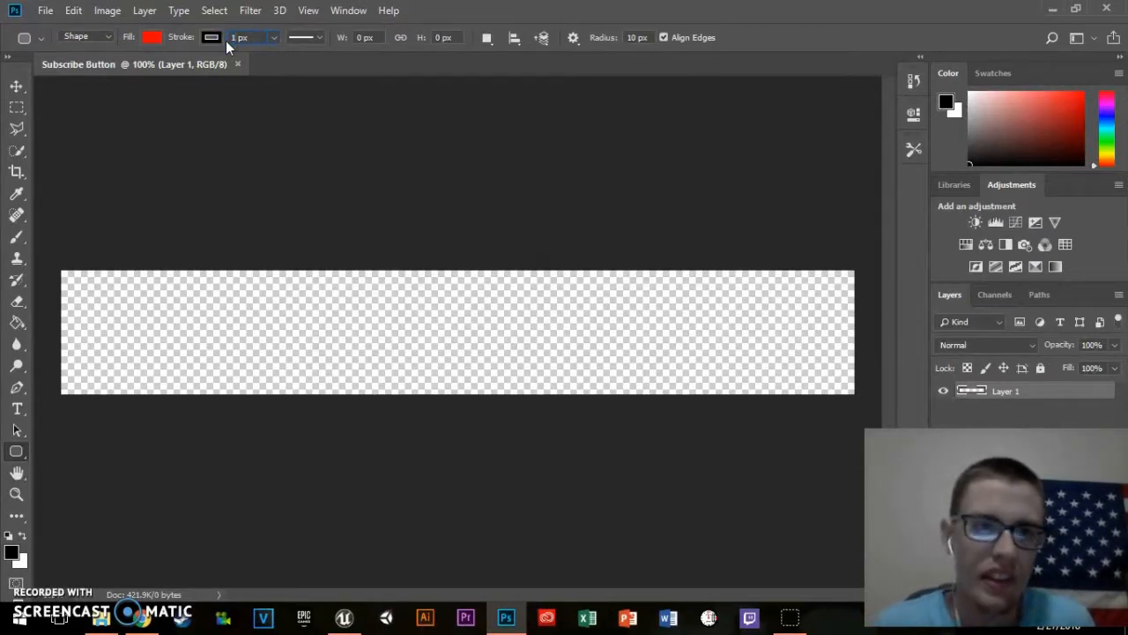
{"action": "left_click", "coordinate": [255, 119]}
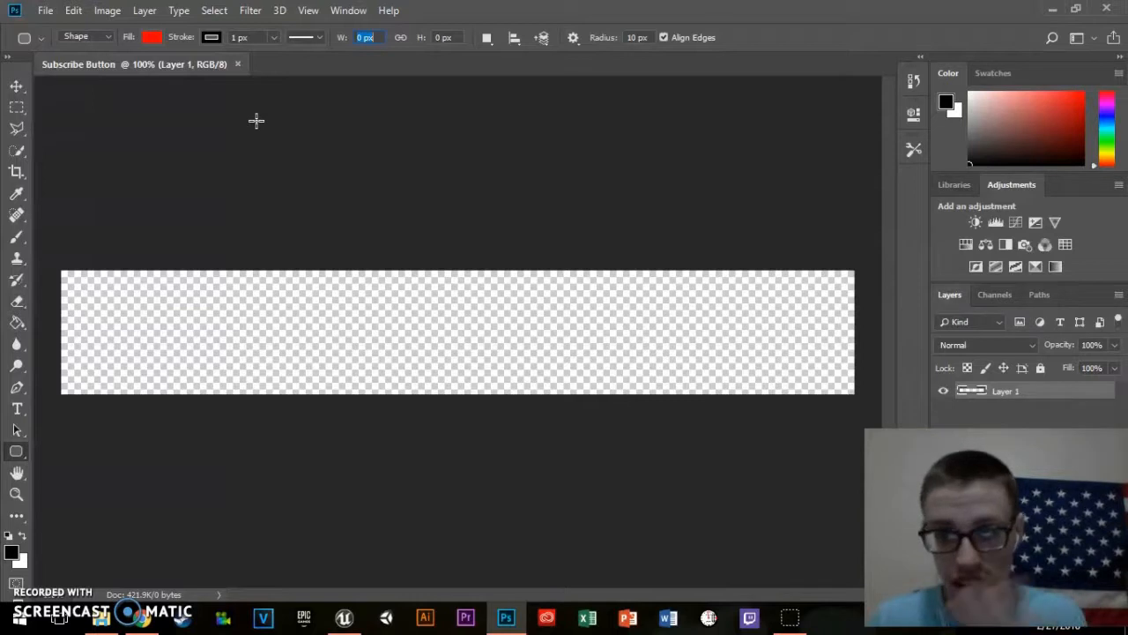
{"action": "left_click_drag", "start_coordinate": [61, 270], "coordinate": [850, 394]}
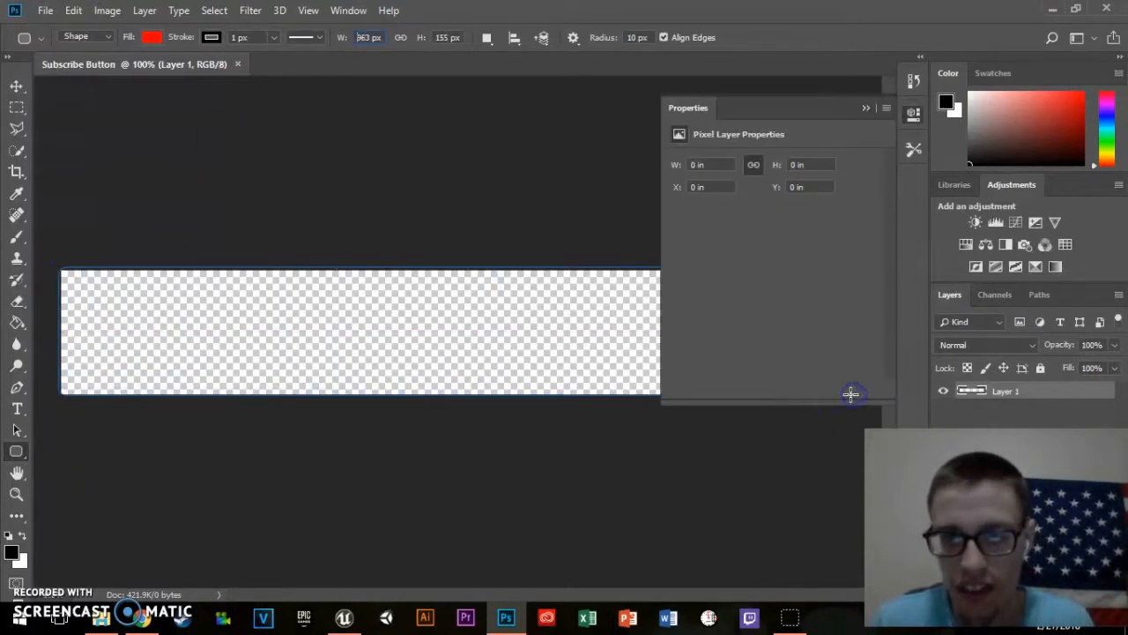
{"action": "left_click", "coordinate": [865, 109]}
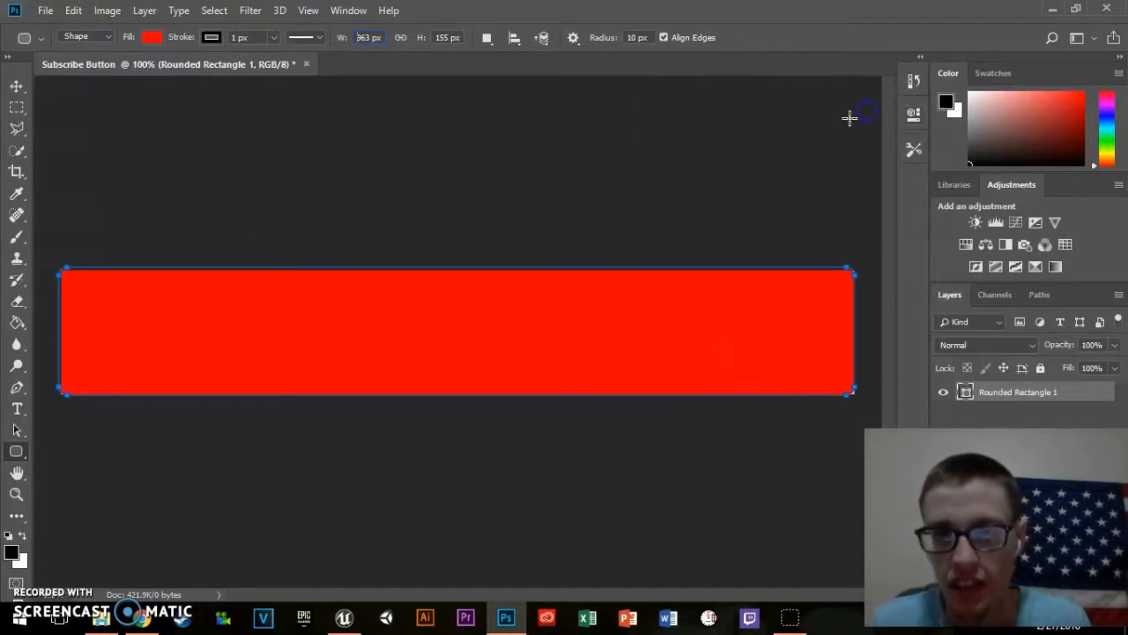
Step: Free-transform the red rounded rectangle, pulling its upper-left corner slightly inward to the canvas corner
{"action": "left_click", "coordinate": [15, 85]}
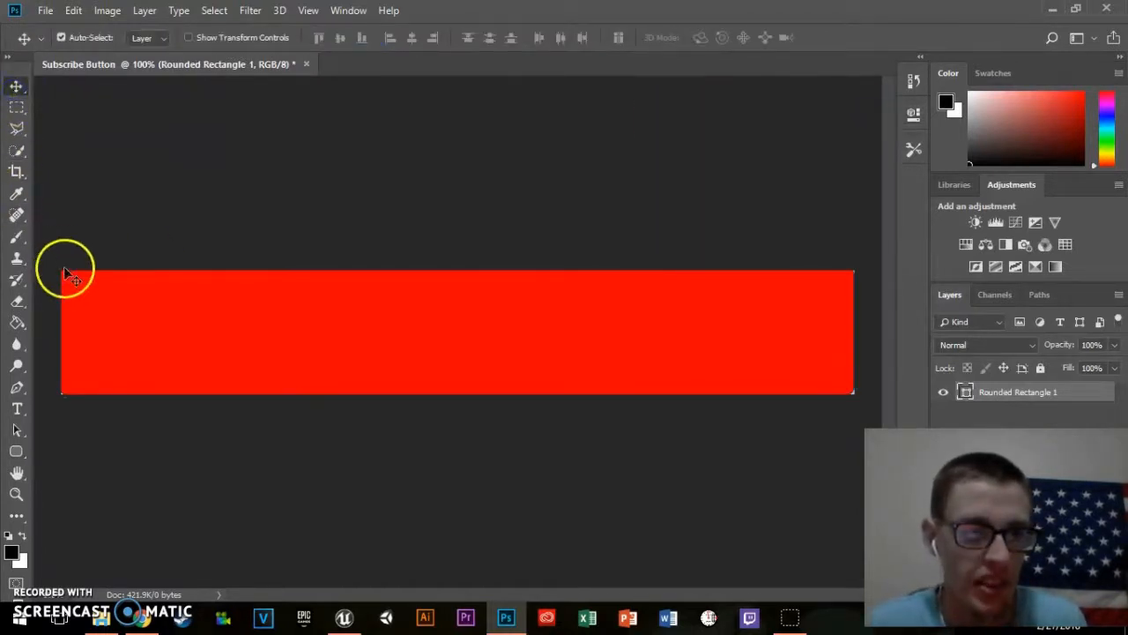
{"action": "key", "text": "ctrl+t"}
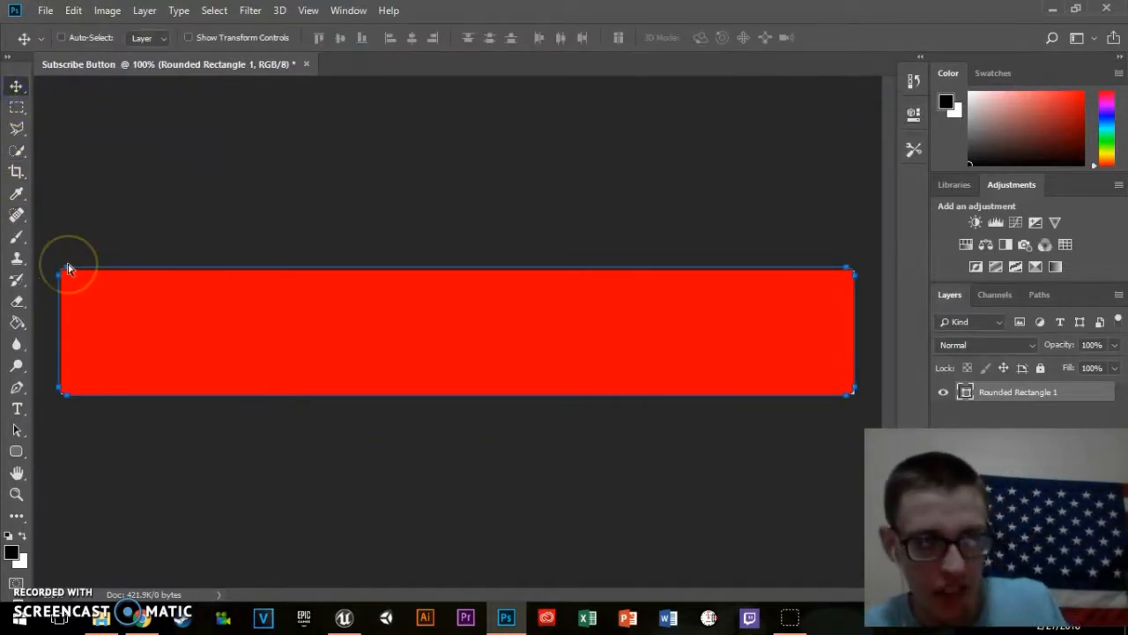
{"action": "key", "text": "ctrl+t"}
{"action": "left_click_drag", "start_coordinate": [60, 265], "coordinate": [62, 270]}
{"action": "key", "text": "Return"}
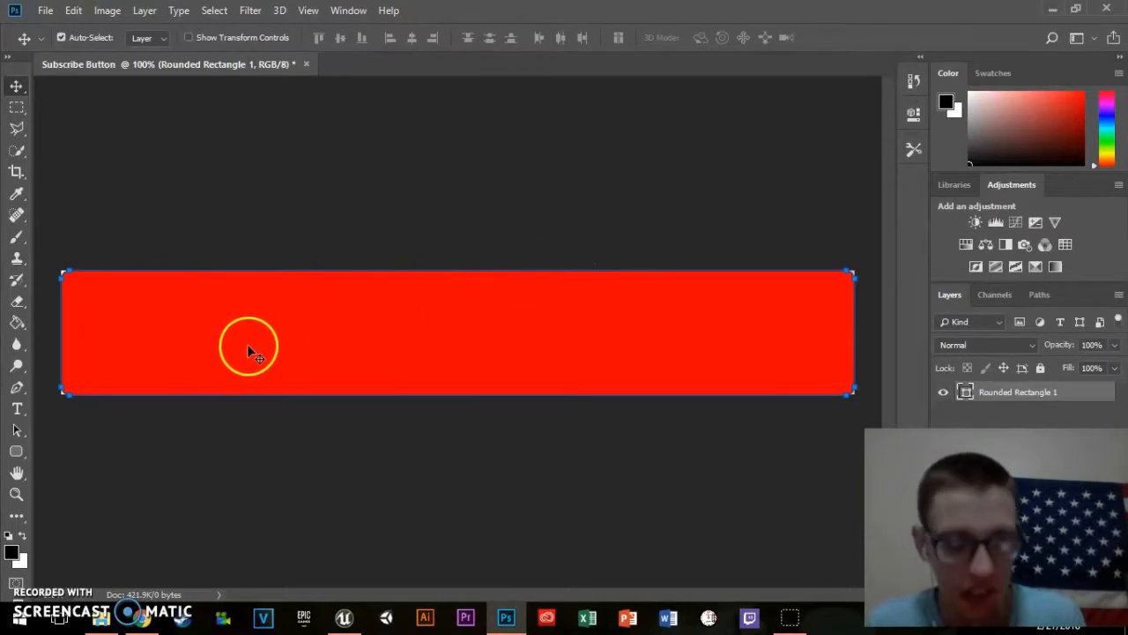
{"action": "left_click", "coordinate": [204, 218], "text": "ctrl"}
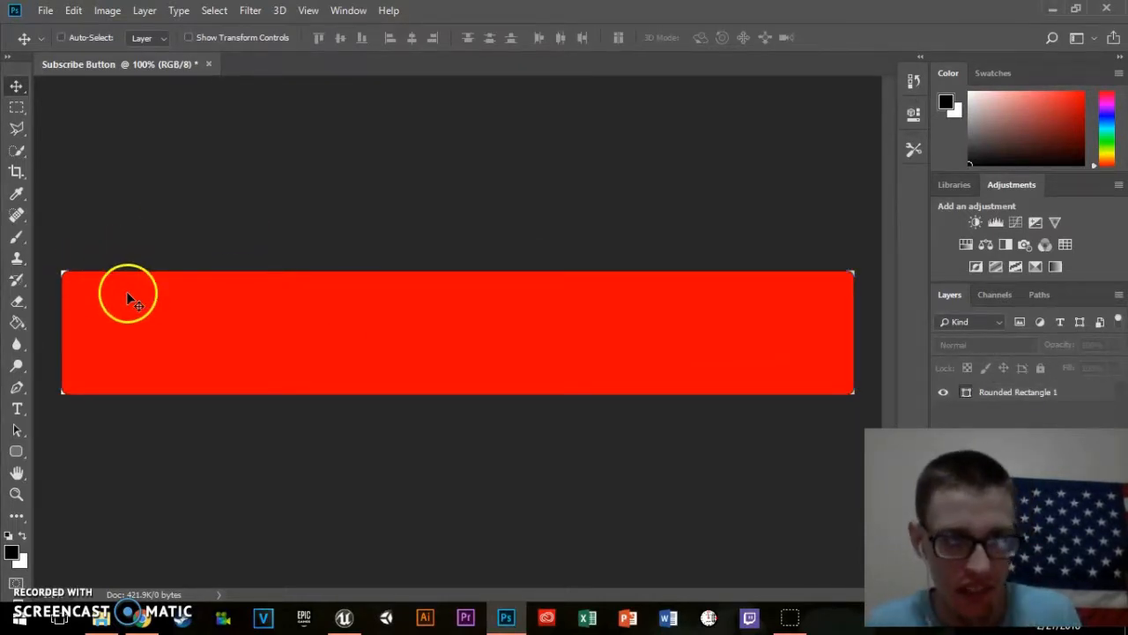
Step: Shrink the red rounded rectangle from two opposite corners so it fits inside the canvas, and centre it horizontally by eye
{"action": "left_click", "coordinate": [1040, 395]}
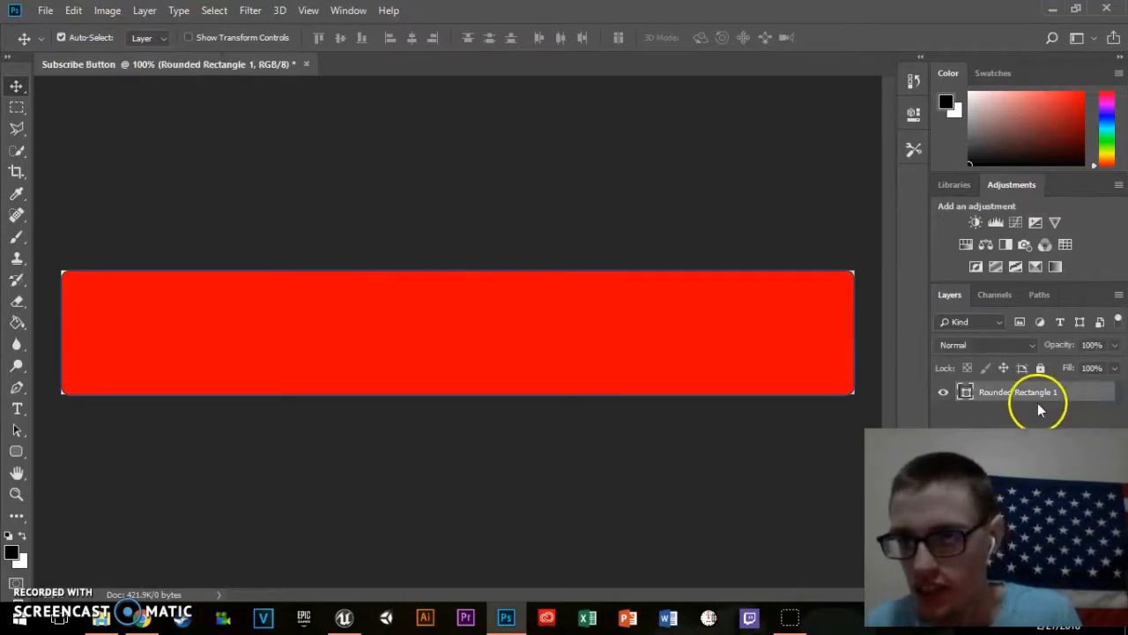
{"action": "key", "text": "ctrl+t"}
{"action": "left_click_drag", "start_coordinate": [61, 271], "coordinate": [72, 274]}
{"action": "left_click_drag", "start_coordinate": [853, 394], "coordinate": [831, 392]}
{"action": "key", "text": "Return"}
{"action": "left_click", "coordinate": [212, 159]}
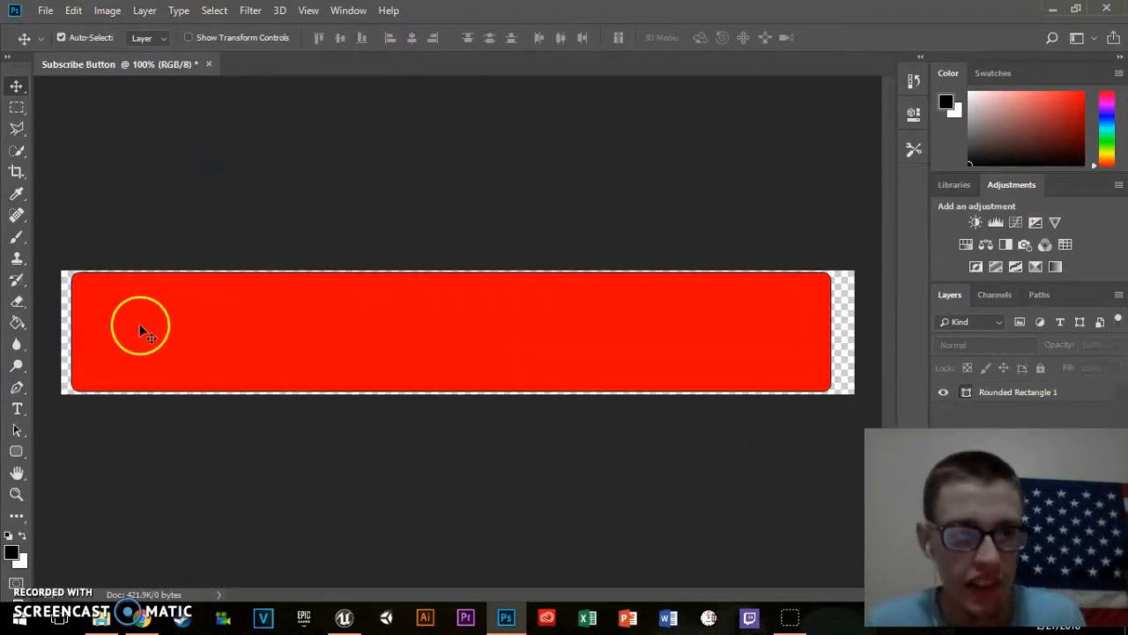
{"action": "left_click_drag", "start_coordinate": [175, 341], "coordinate": [180, 338]}
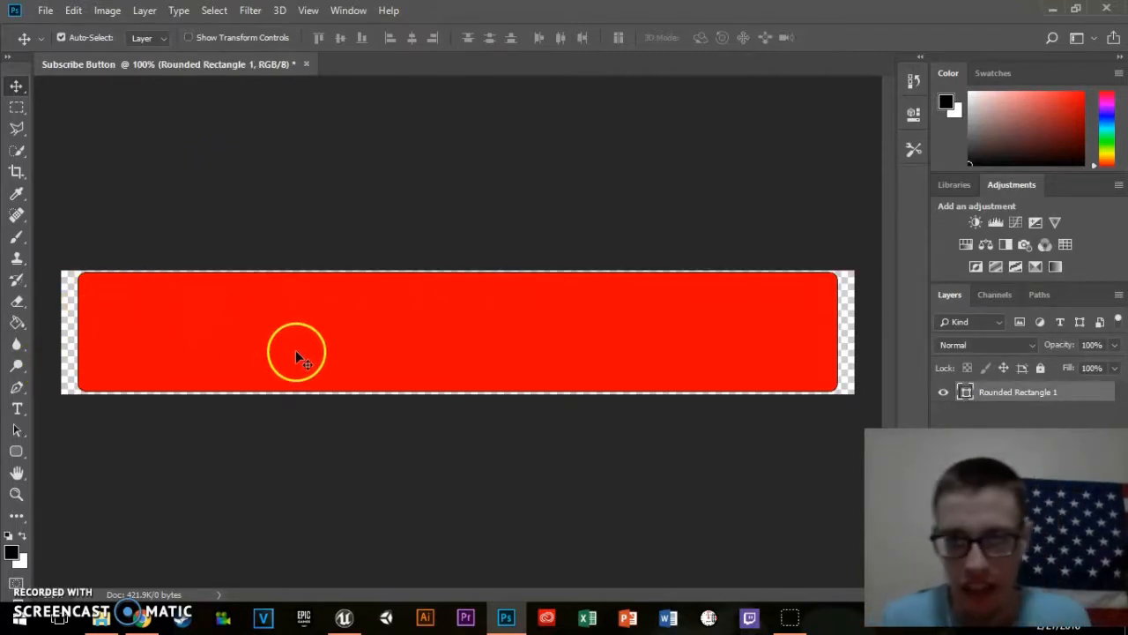
Step: Free-transform the red rounded rectangle to about 962 by 150 px so it fills the whole canvas
{"action": "key", "text": "ctrl"}
{"action": "key", "text": "ctrl+t"}
{"action": "left_click_drag", "start_coordinate": [78, 274], "coordinate": [71, 274]}
{"action": "key", "text": "Return"}
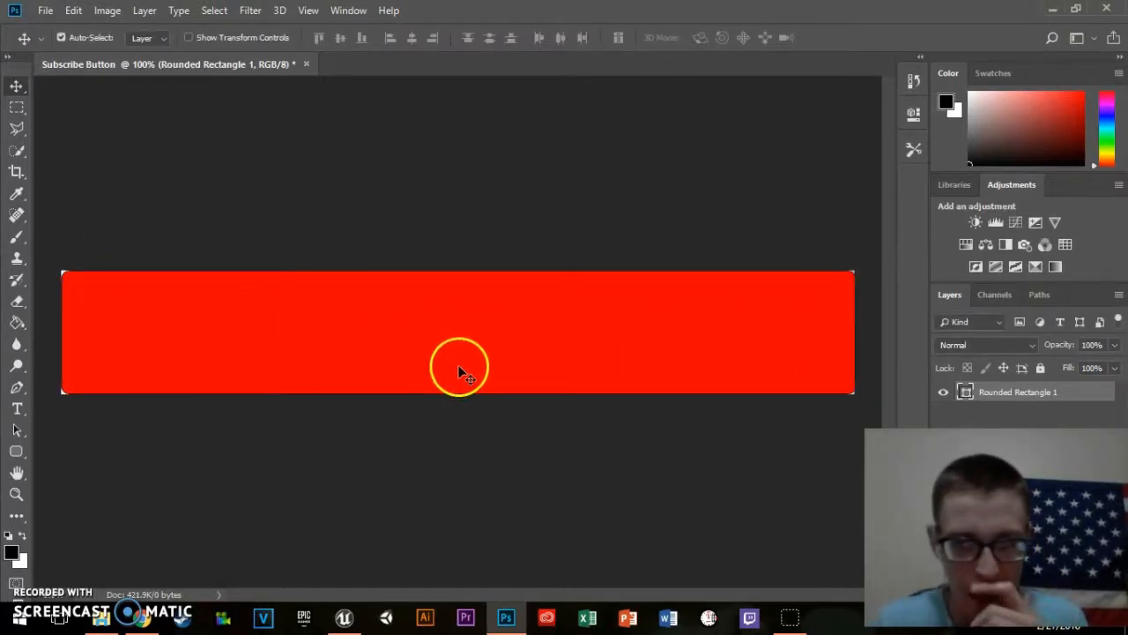
{"action": "left_click", "coordinate": [16, 451]}
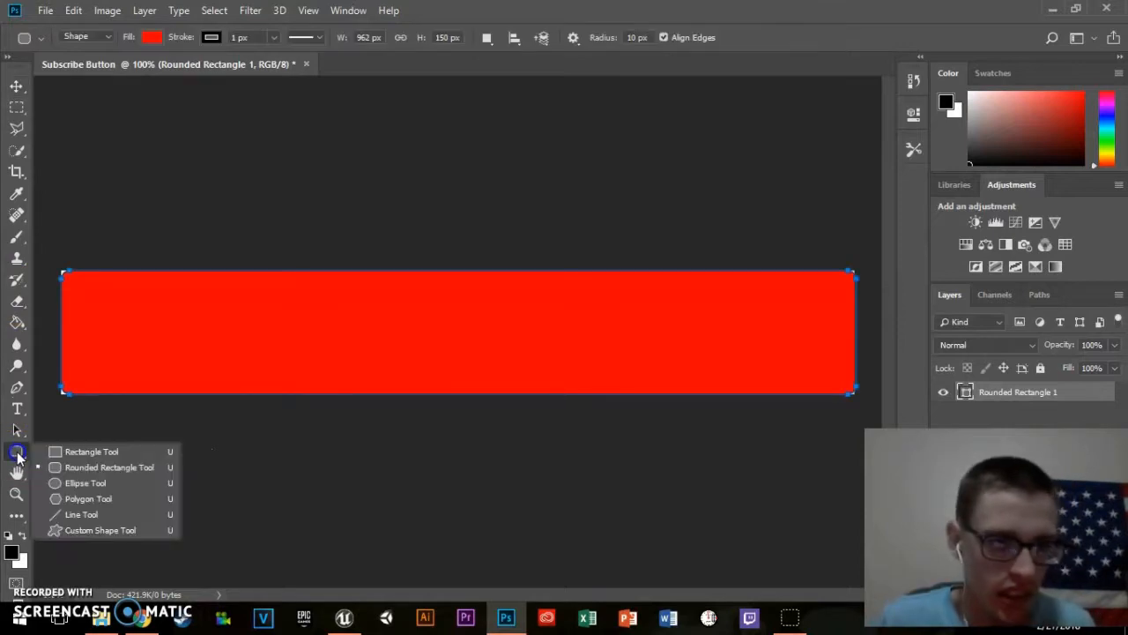
{"action": "left_click", "coordinate": [340, 453]}
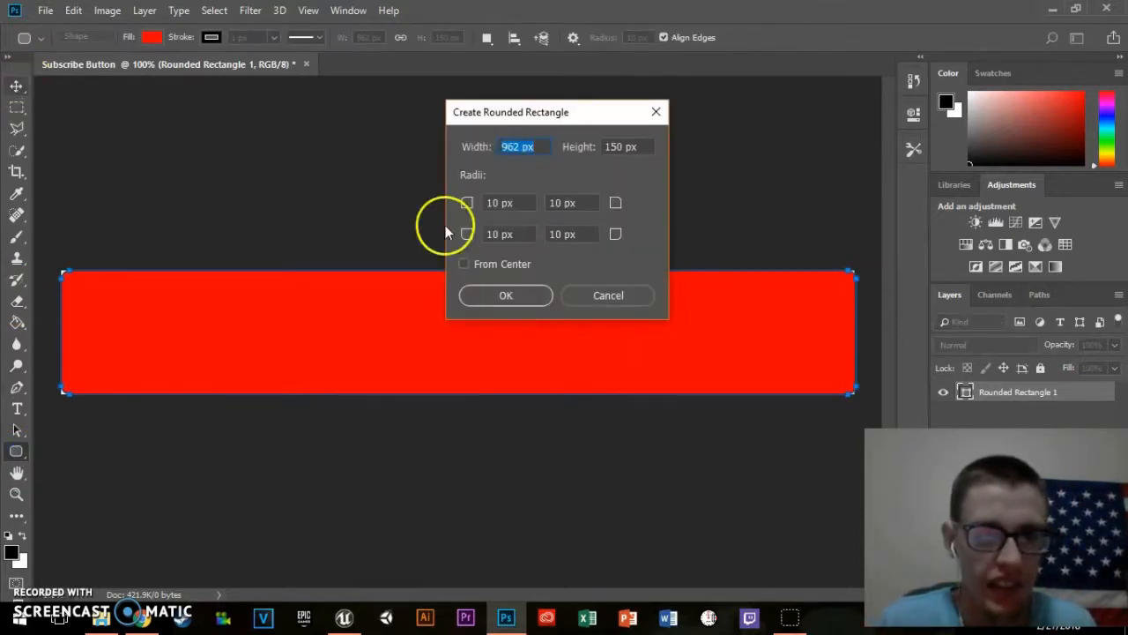
{"action": "left_click", "coordinate": [596, 292]}
{"action": "key", "text": "v"}
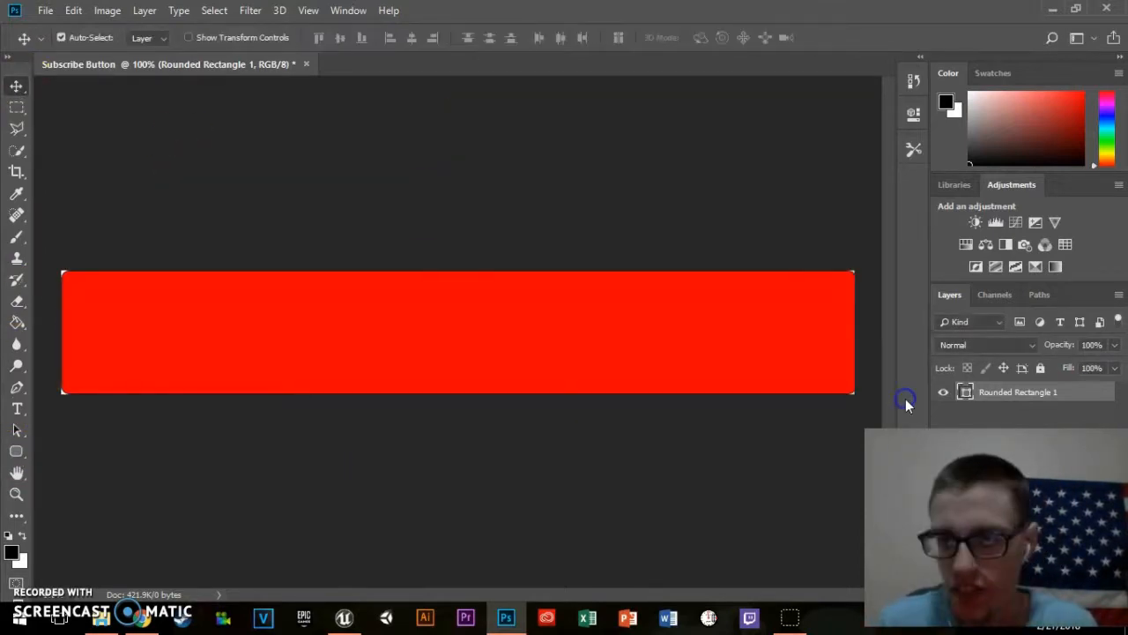
Step: Add a new blank layer above the red rounded rectangle
{"action": "left_click", "coordinate": [141, 11]}
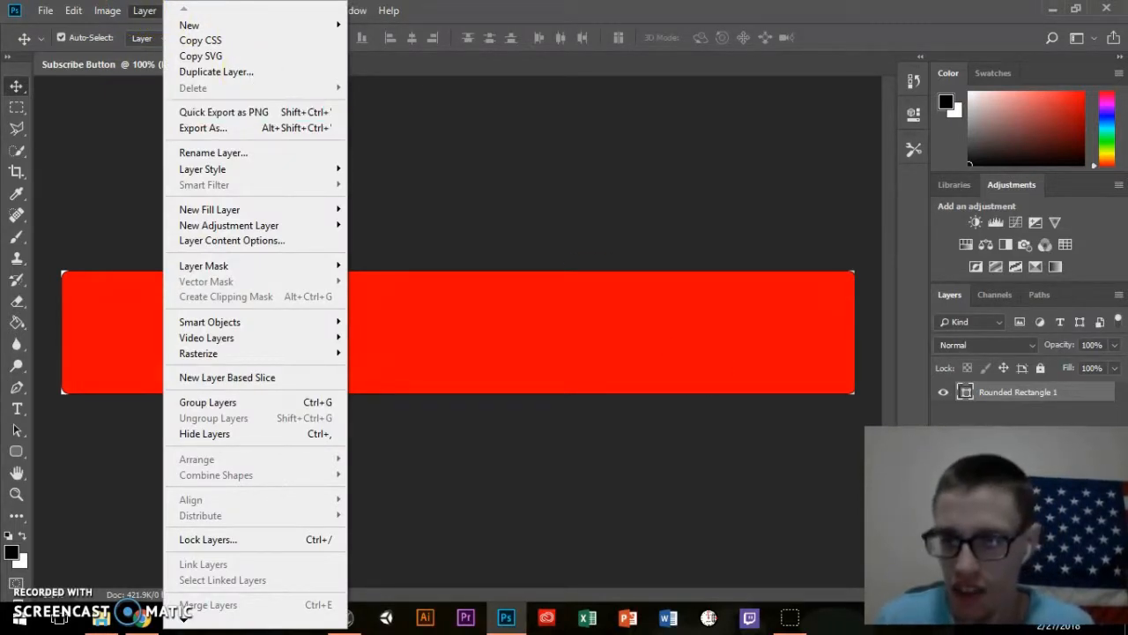
{"action": "left_click", "coordinate": [1081, 596]}
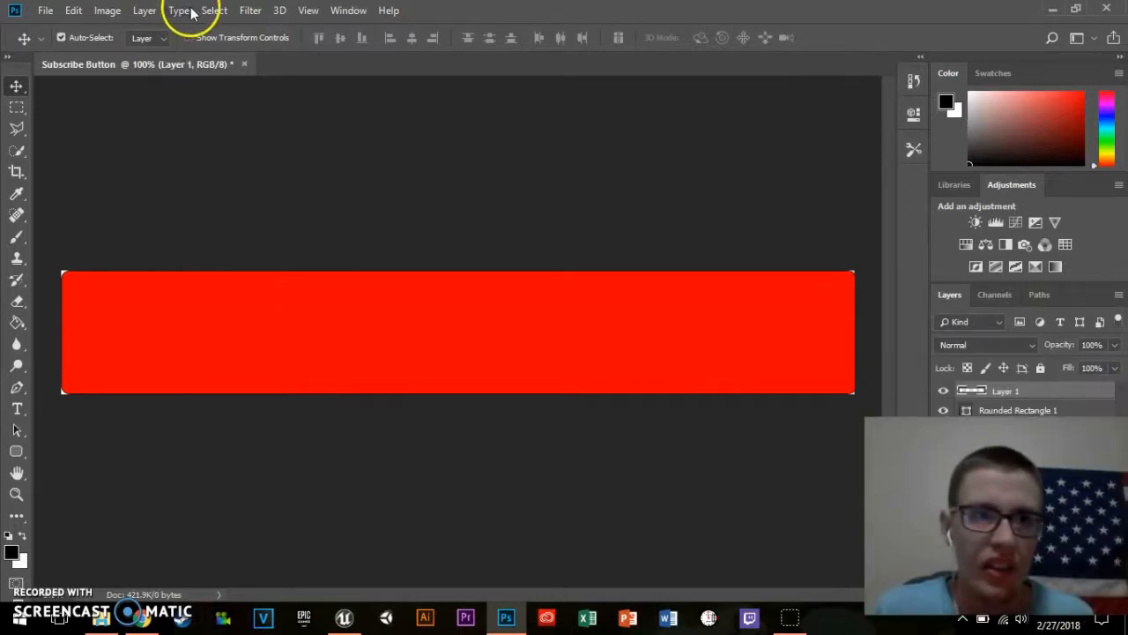
{"action": "left_click", "coordinate": [143, 9]}
{"action": "mouse_move", "coordinate": [185, 25]}
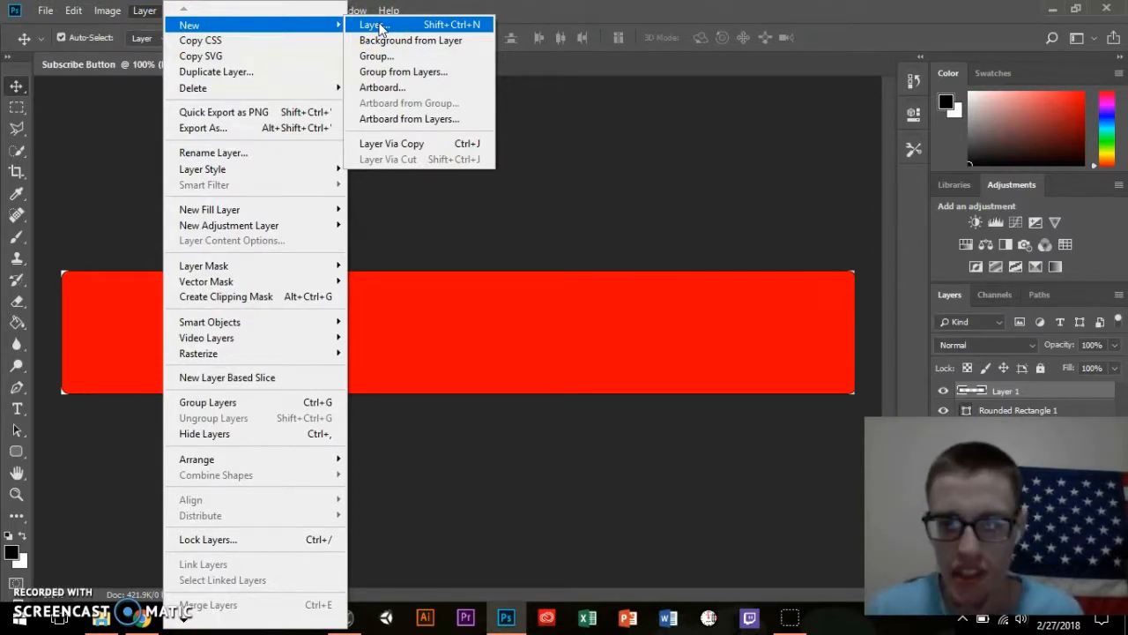
{"action": "left_click", "coordinate": [685, 377]}
Step: Draw a square about 110 by 110 px near the left end of the red bar and fill it with white
{"action": "left_click", "coordinate": [17, 449]}
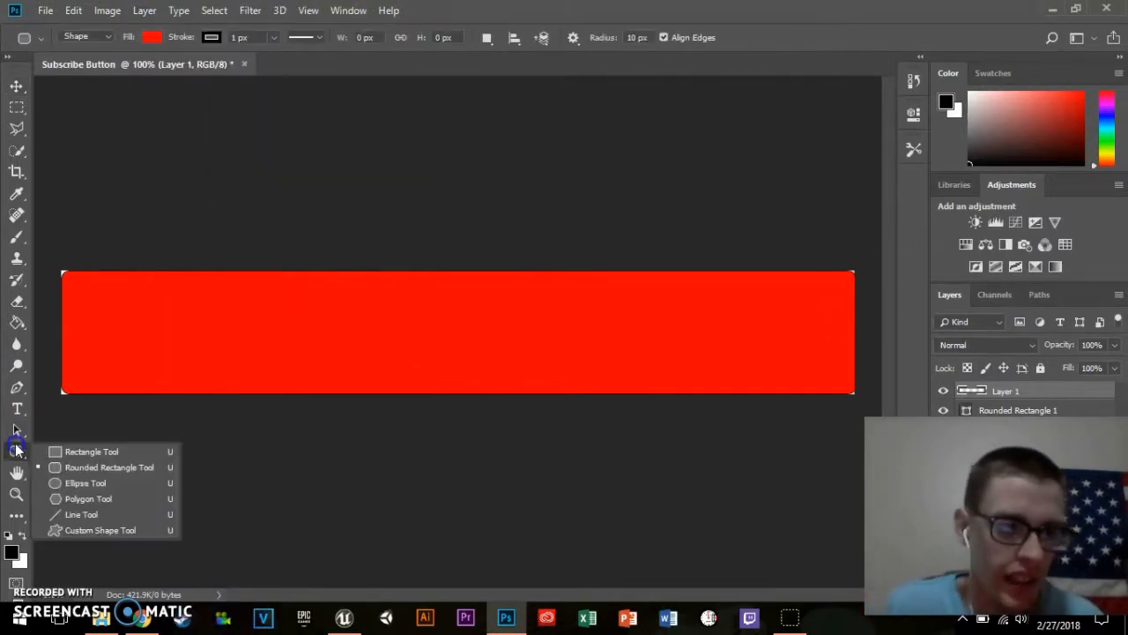
{"action": "left_click_drag", "start_coordinate": [17, 450], "coordinate": [59, 450]}
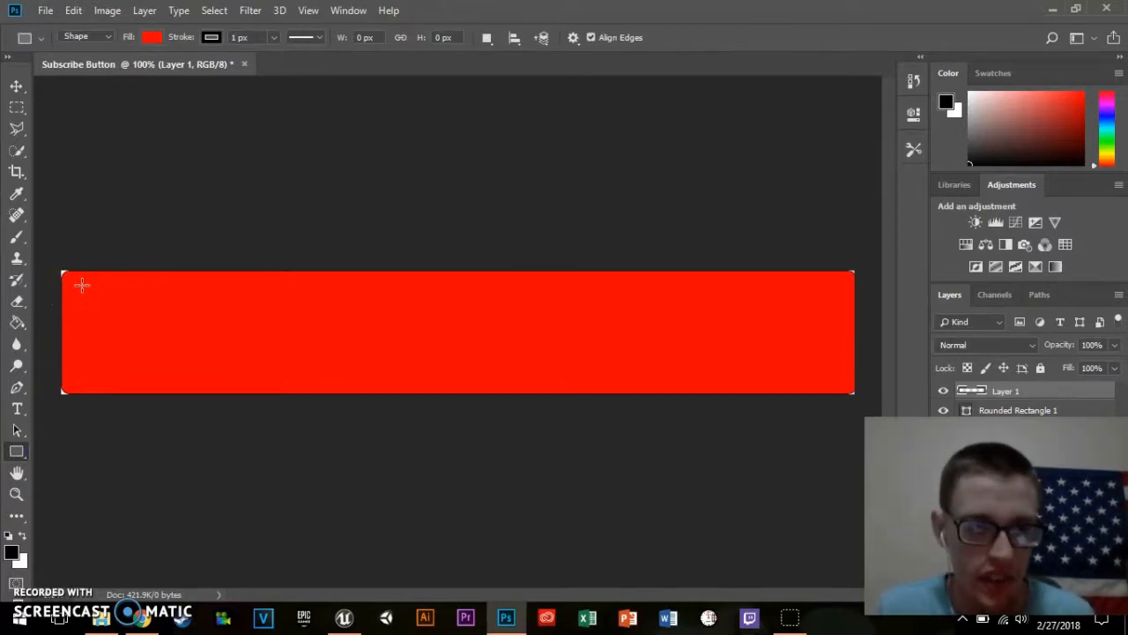
{"action": "left_click_drag", "start_coordinate": [74, 288], "coordinate": [165, 393]}
{"action": "left_click_drag", "start_coordinate": [166, 394], "coordinate": [164, 391]}
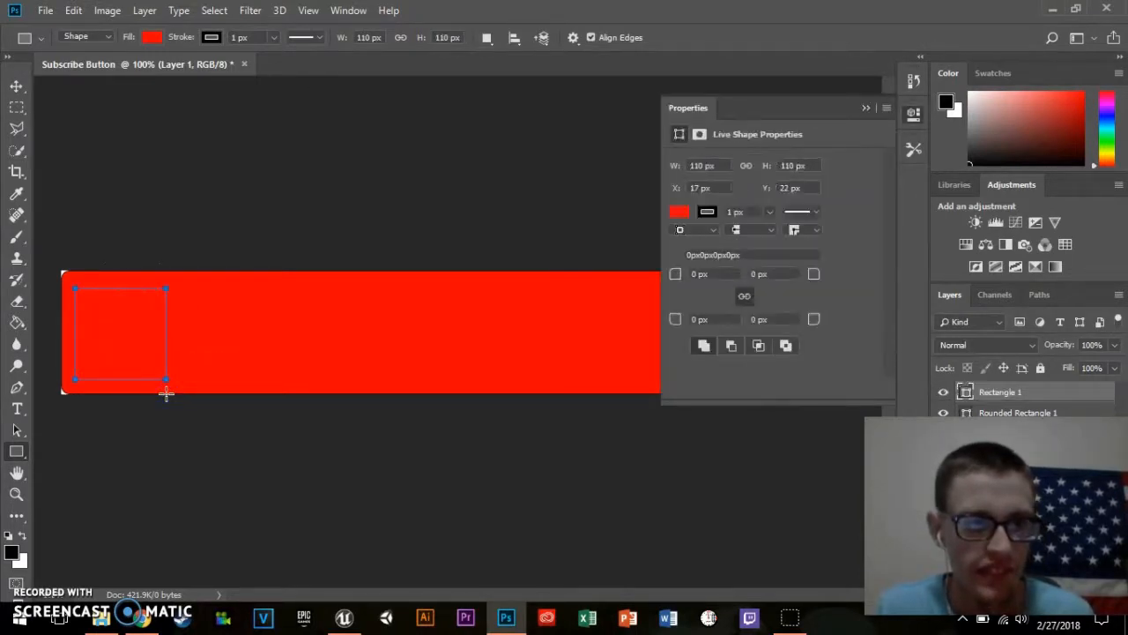
{"action": "left_click", "coordinate": [678, 215]}
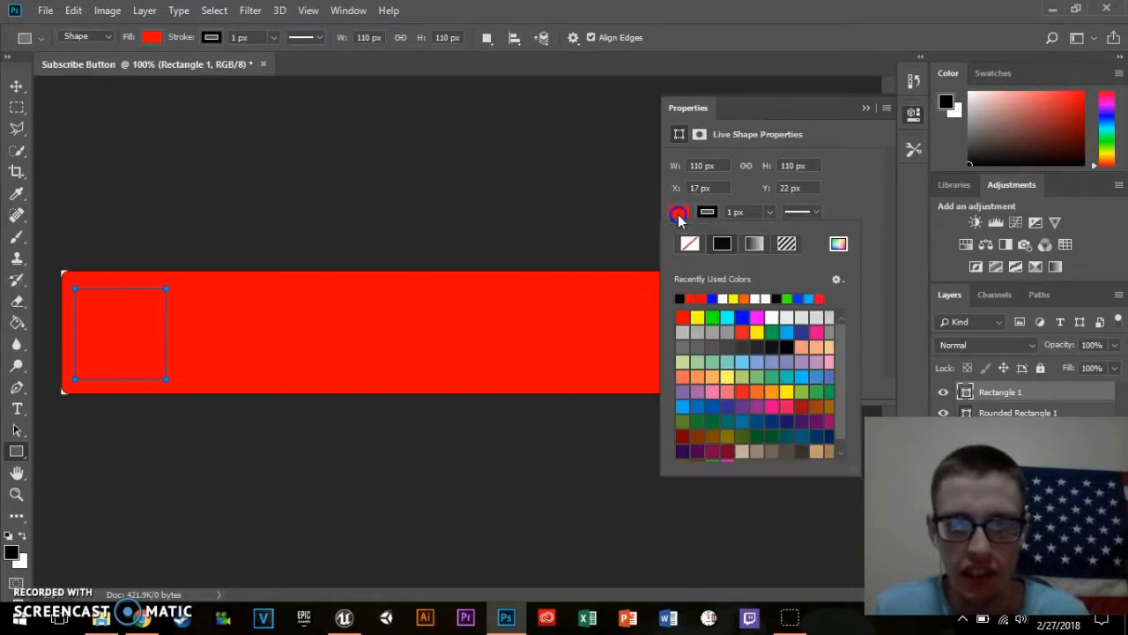
{"action": "left_click", "coordinate": [724, 298]}
{"action": "left_click", "coordinate": [866, 111]}
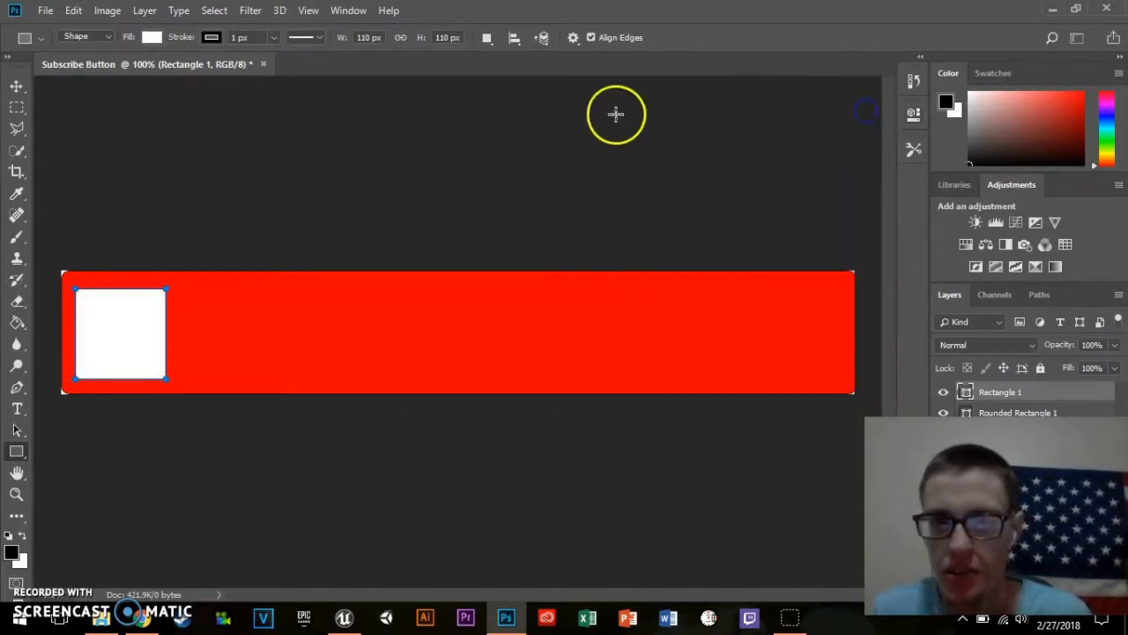
Step: Move and free-transform the white square into a rectangle about 174 by 132 px, leaving a narrow red margin around it
{"action": "left_click", "coordinate": [12, 85]}
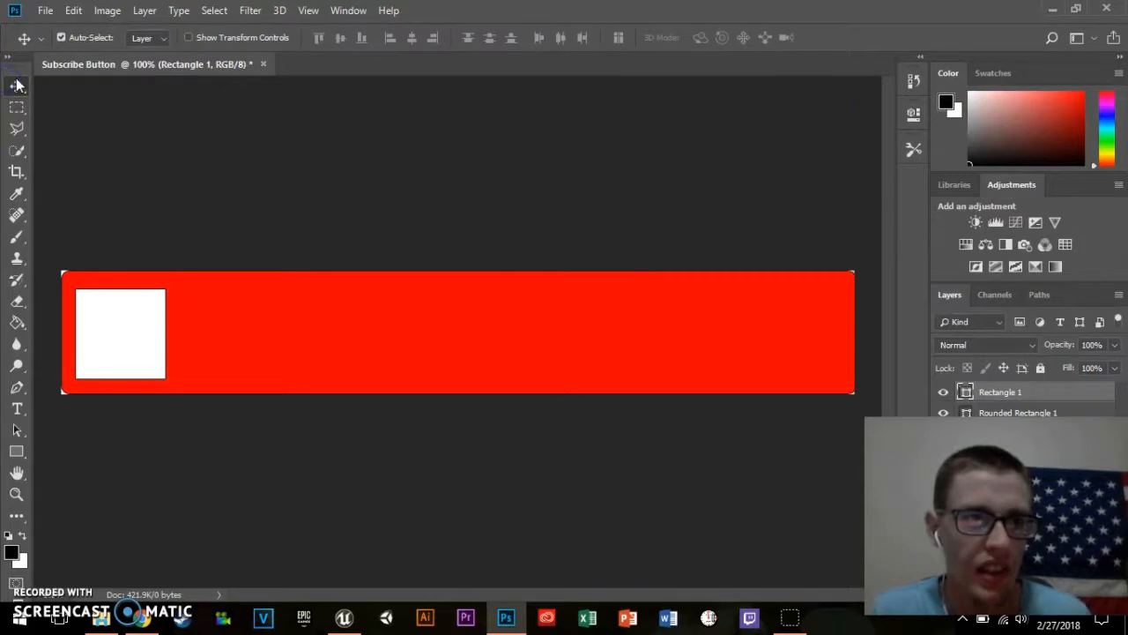
{"action": "left_click_drag", "start_coordinate": [175, 322], "coordinate": [194, 277]}
{"action": "key", "text": "ctrl+t"}
{"action": "mouse_move", "coordinate": [192, 380]}
{"action": "left_mouse_down"}
{"action": "mouse_move", "coordinate": [223, 381]}
{"action": "mouse_move", "coordinate": [212, 379]}
{"action": "left_mouse_up"}
{"action": "key", "text": "Return"}
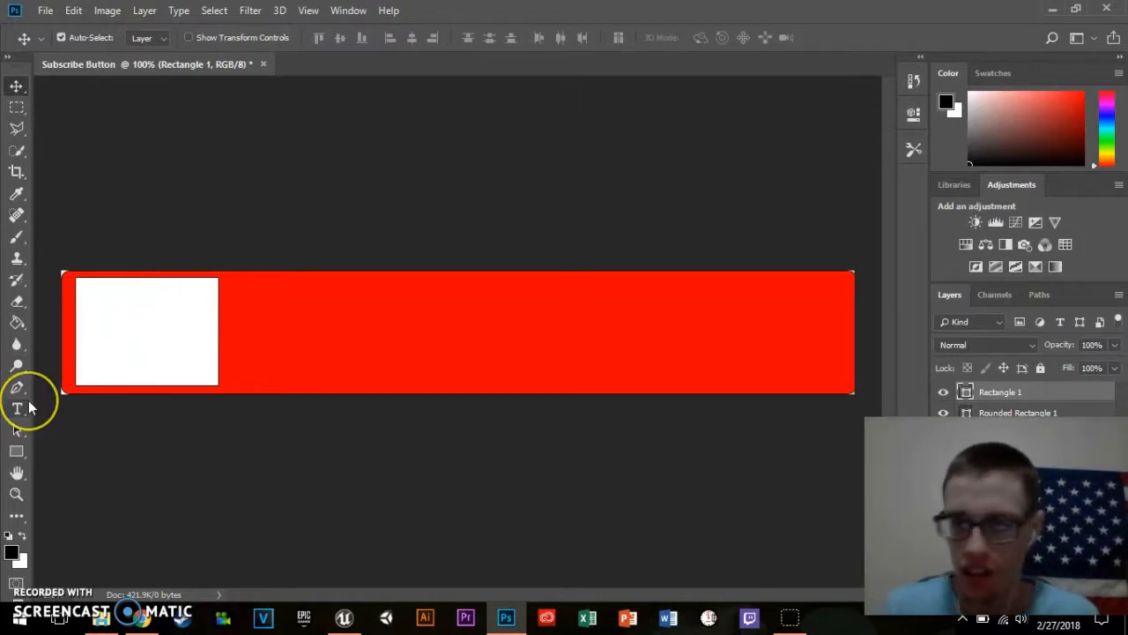
Step: Replace the custom shape library with the Shapes set and choose the solid triangle for the Custom Shape tool
{"action": "left_click", "coordinate": [16, 452]}
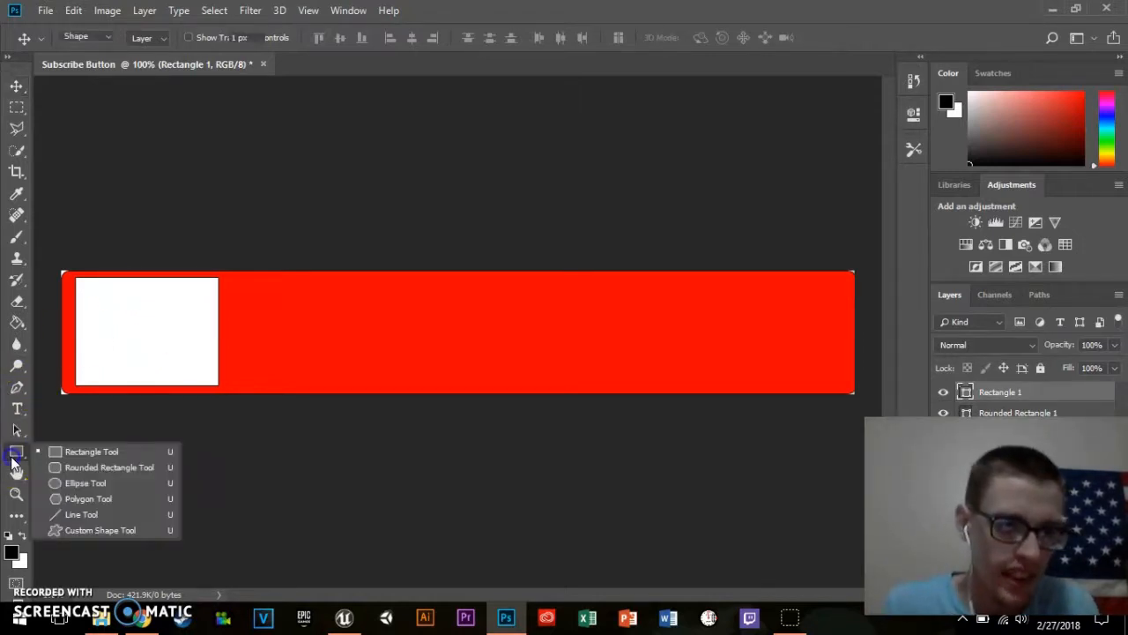
{"action": "left_click", "coordinate": [95, 530]}
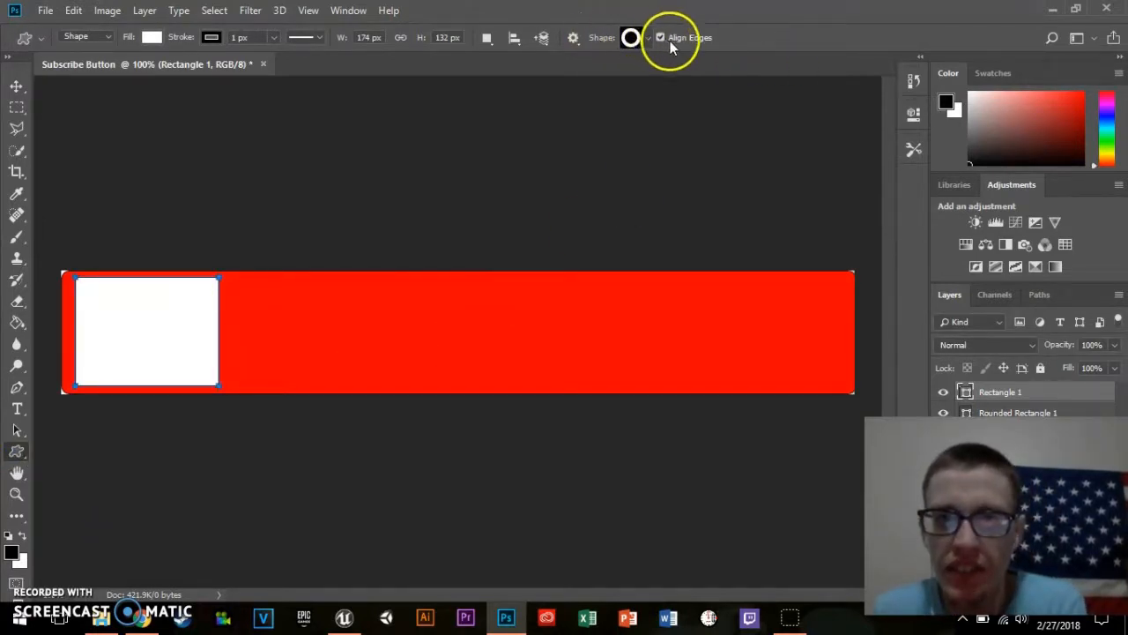
{"action": "left_click", "coordinate": [631, 38]}
{"action": "scroll", "coordinate": [690, 146], "scroll_direction": "up", "scroll_amount": 3}
{"action": "scroll", "coordinate": [685, 145], "scroll_direction": "down", "scroll_amount": 8}
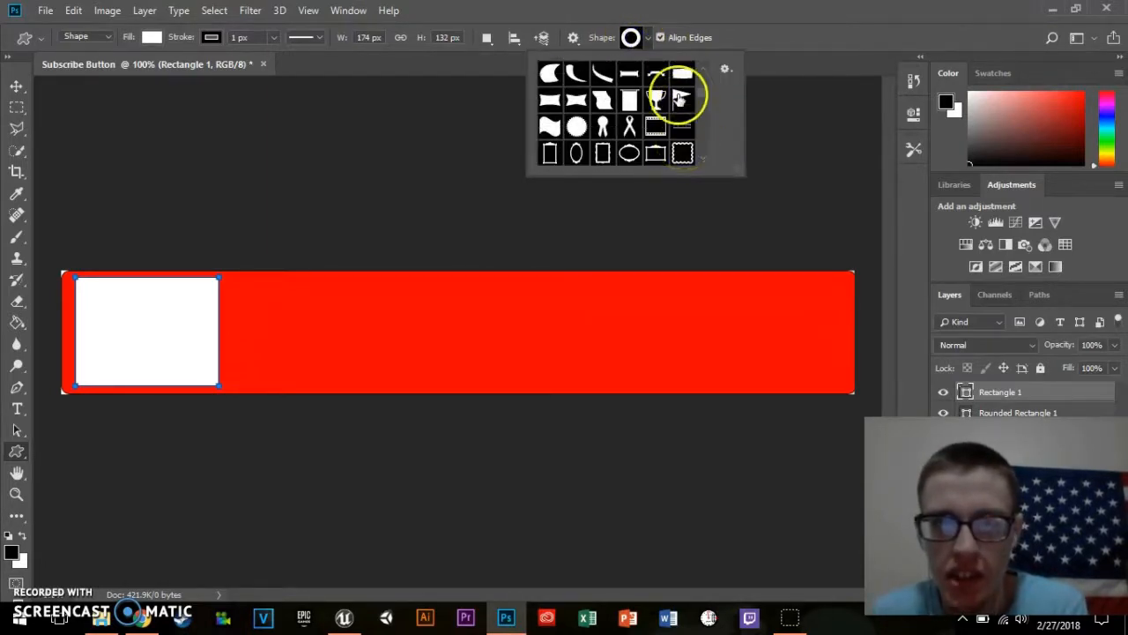
{"action": "scroll", "coordinate": [693, 143], "scroll_direction": "down", "scroll_amount": 10}
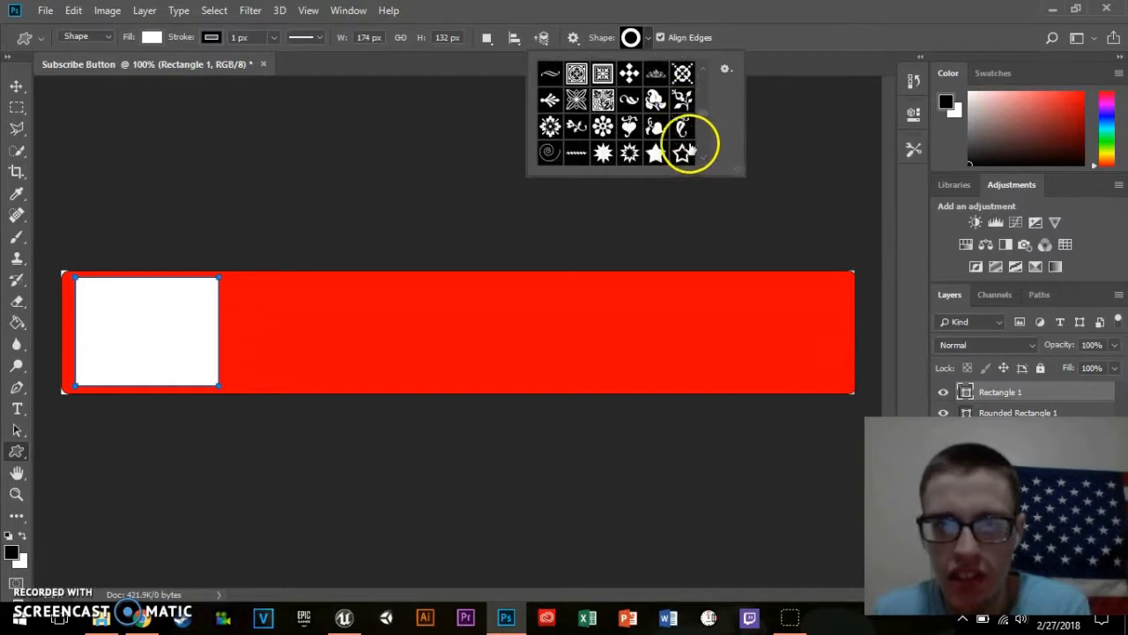
{"action": "scroll", "coordinate": [697, 144], "scroll_direction": "down", "scroll_amount": 2}
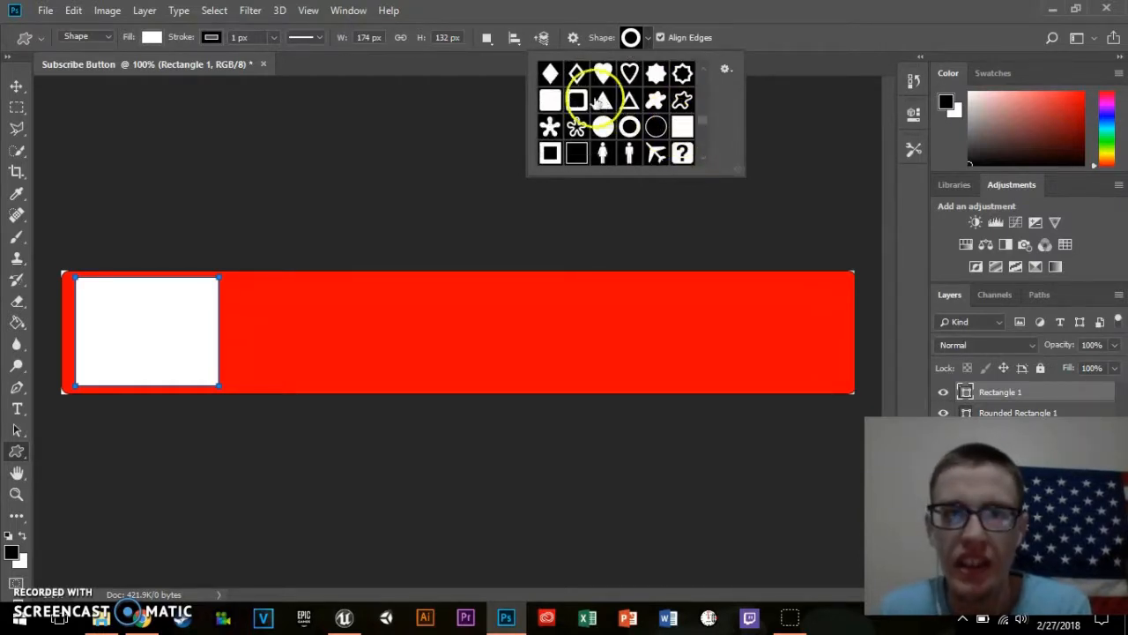
{"action": "left_click", "coordinate": [725, 71]}
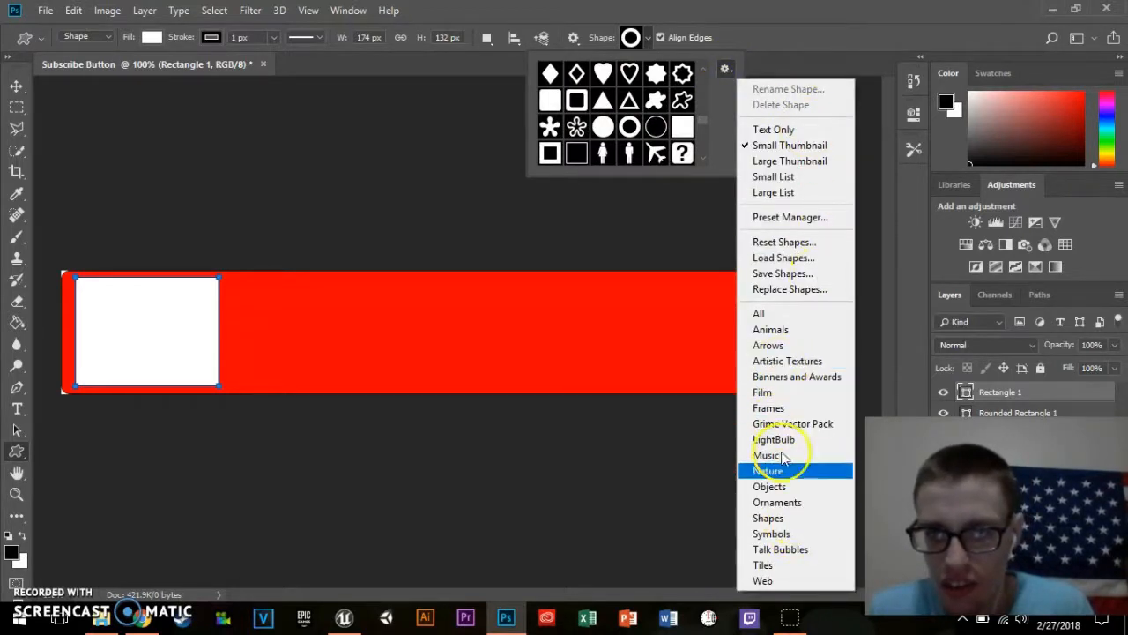
{"action": "left_click", "coordinate": [773, 524]}
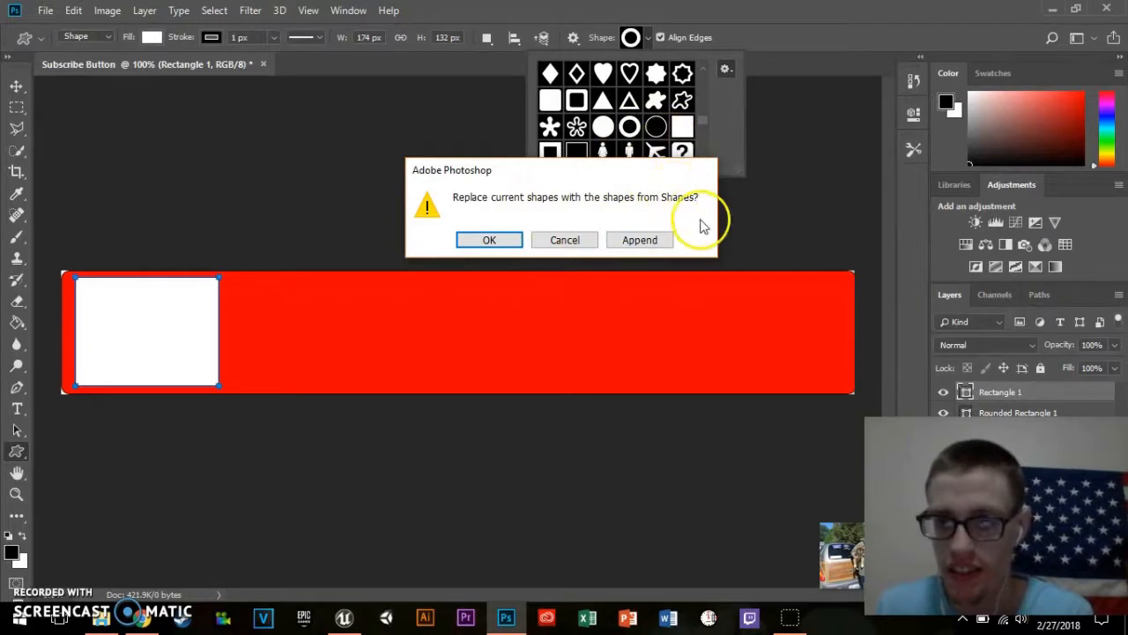
{"action": "key", "text": "Return"}
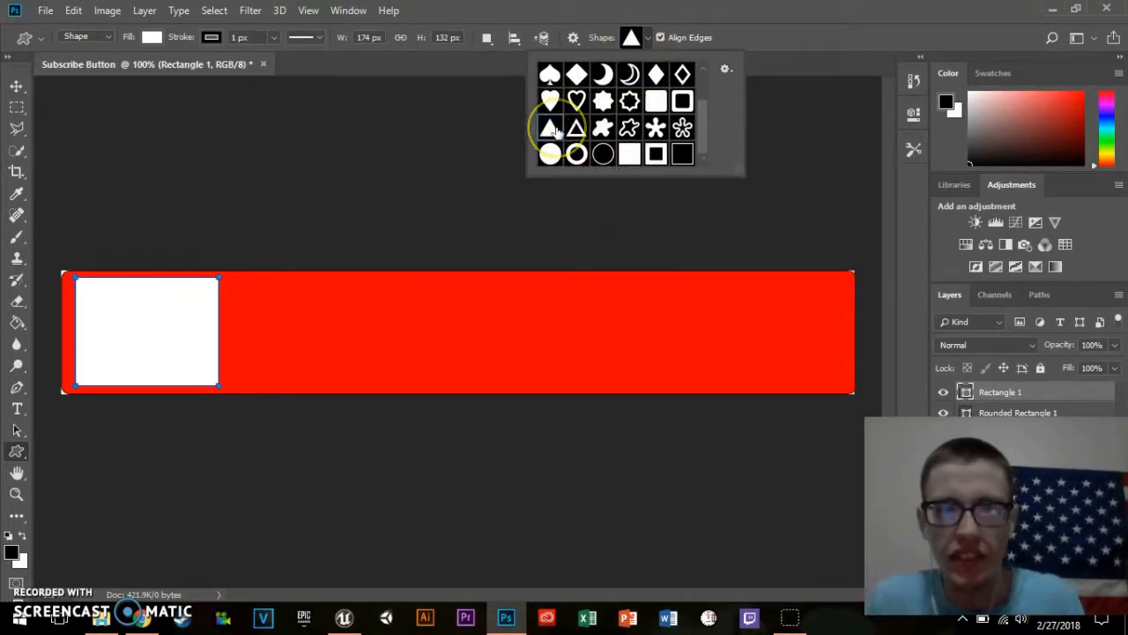
{"action": "left_click", "coordinate": [634, 39]}
Step: Try to set the custom shape's fill to red with the white rectangle's layer selected, and undo the change
{"action": "left_click", "coordinate": [150, 38]}
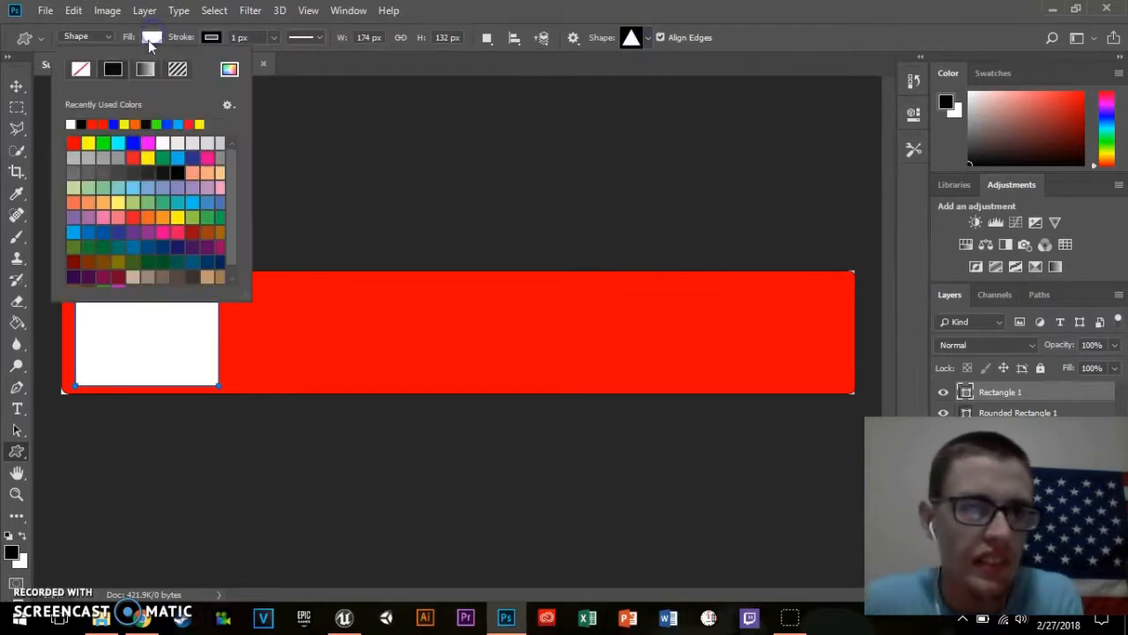
{"action": "left_click", "coordinate": [72, 143]}
{"action": "left_click", "coordinate": [150, 37]}
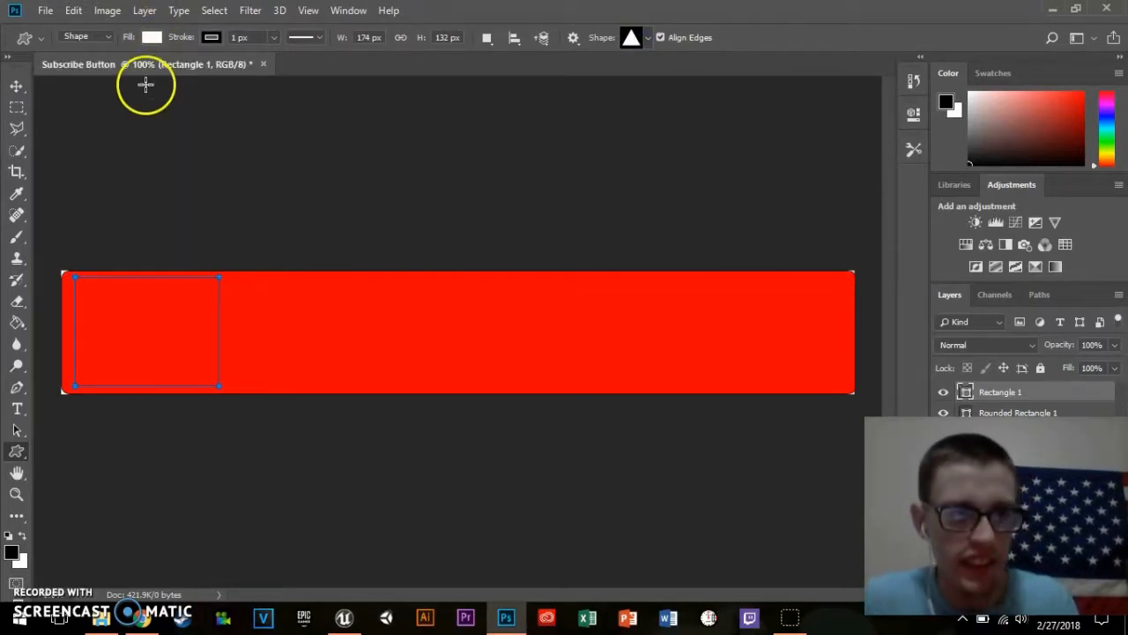
{"action": "key", "text": "ctrl+z"}
{"action": "left_click", "coordinate": [17, 87]}
{"action": "left_click", "coordinate": [80, 291]}
{"action": "left_click", "coordinate": [18, 450]}
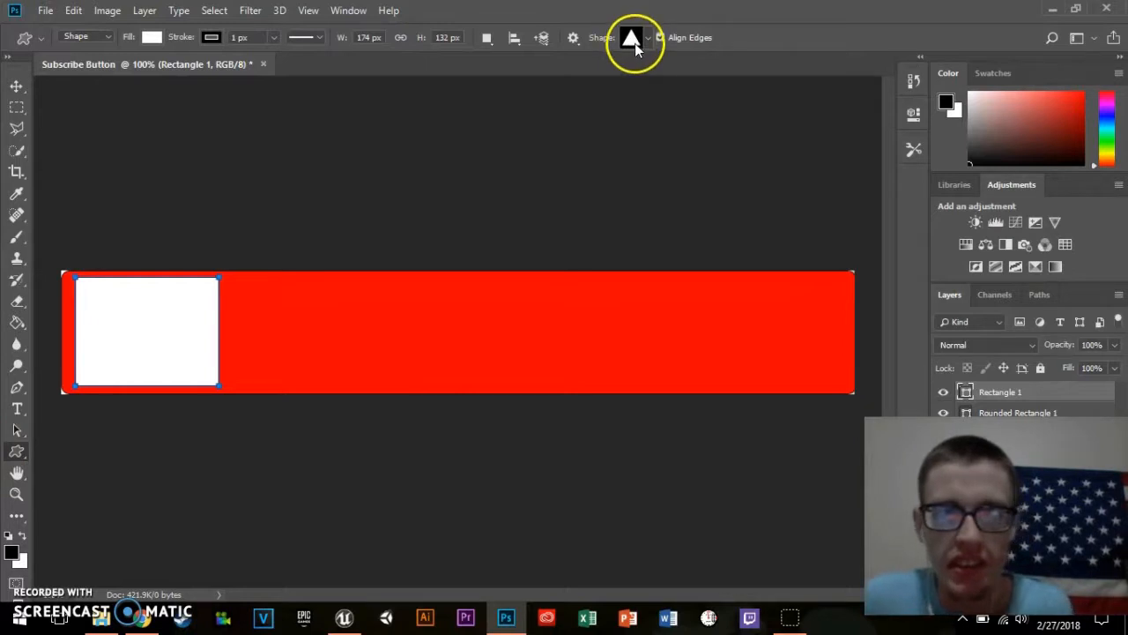
{"action": "left_click", "coordinate": [143, 37]}
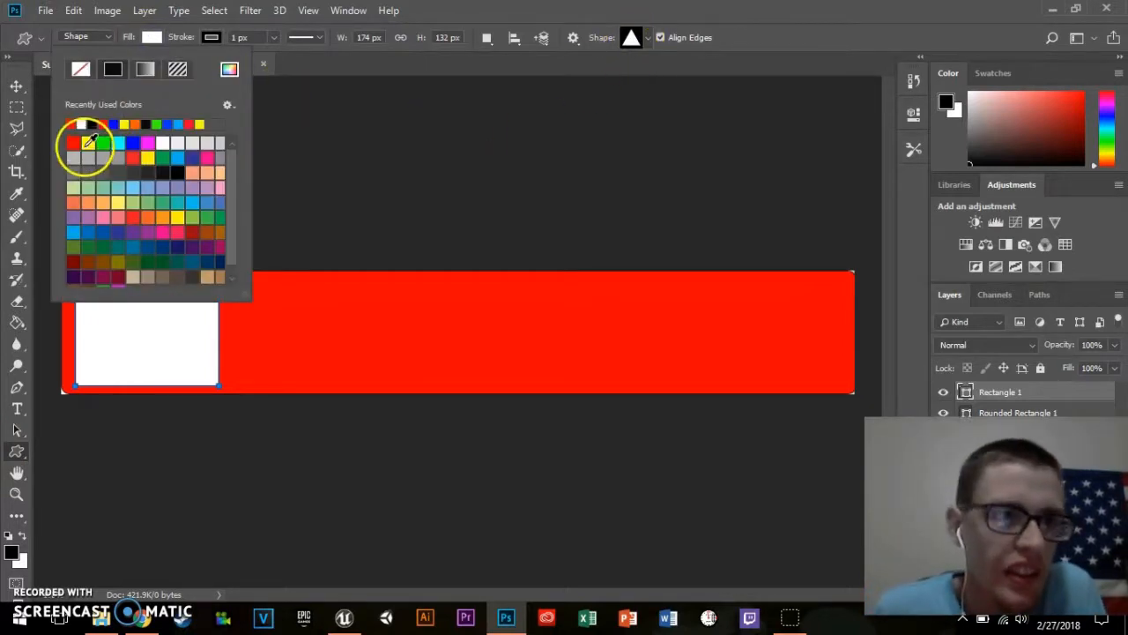
{"action": "left_click", "coordinate": [74, 143]}
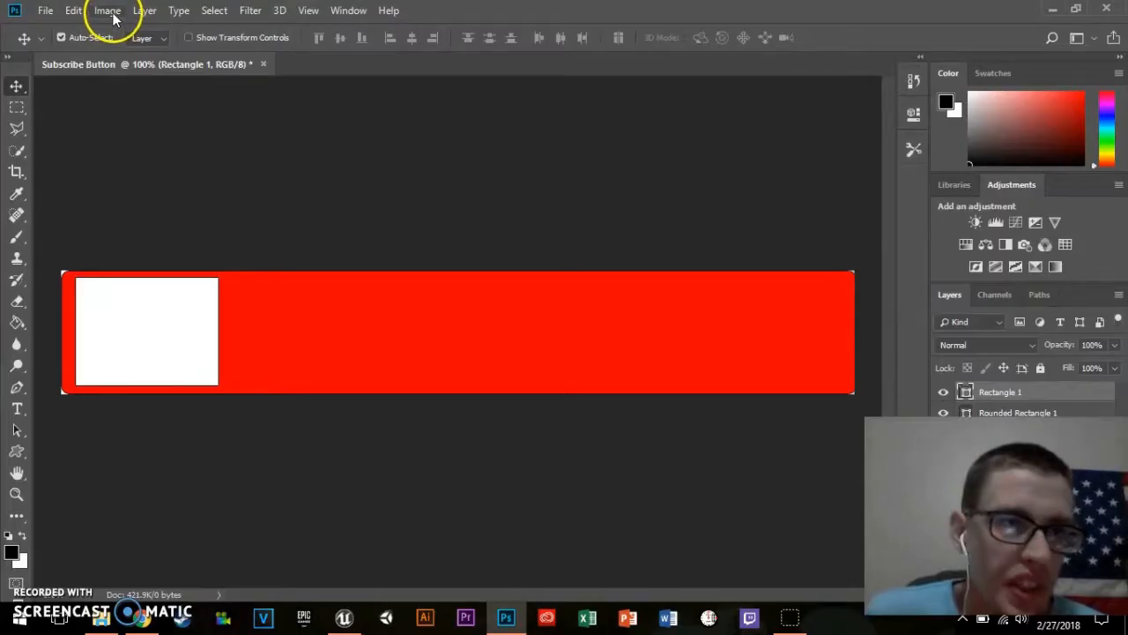
Step: Add a new layer named Play and draw a red triangle about 108 by 93 px on it, inside the white rectangle
{"action": "left_click", "coordinate": [144, 11]}
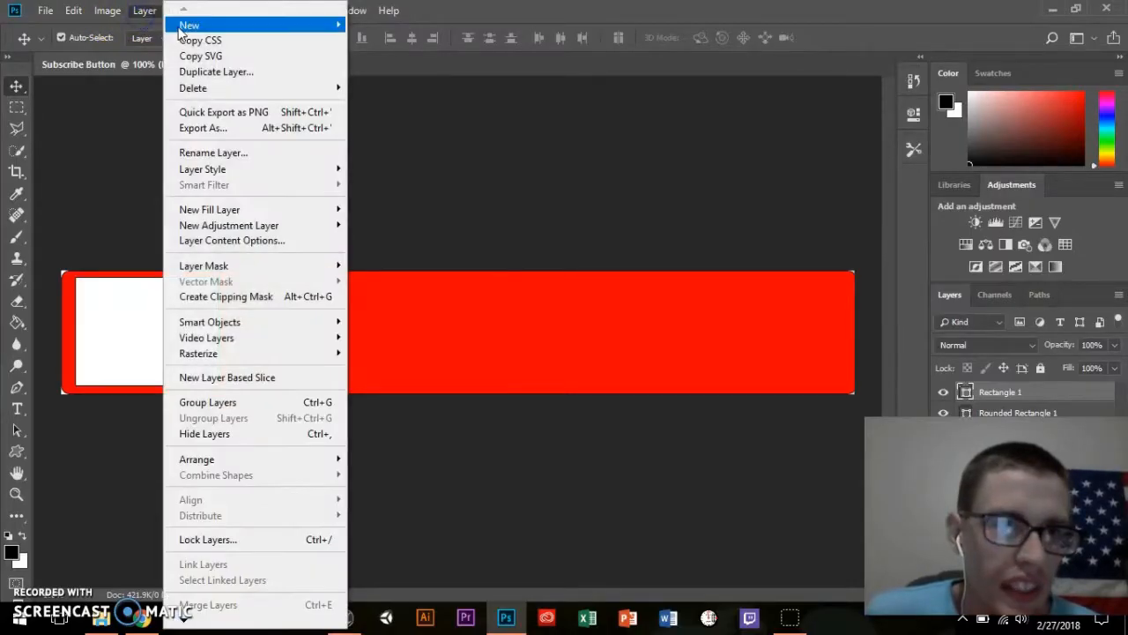
{"action": "left_click", "coordinate": [187, 25]}
{"action": "left_click", "coordinate": [374, 25]}
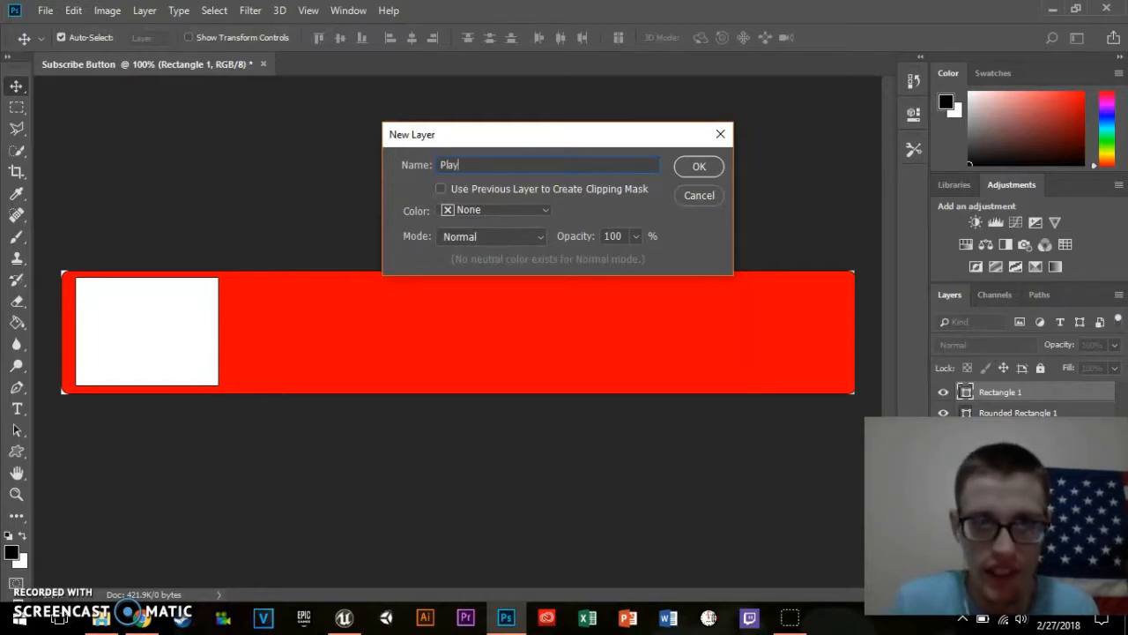
{"action": "left_click", "coordinate": [699, 167]}
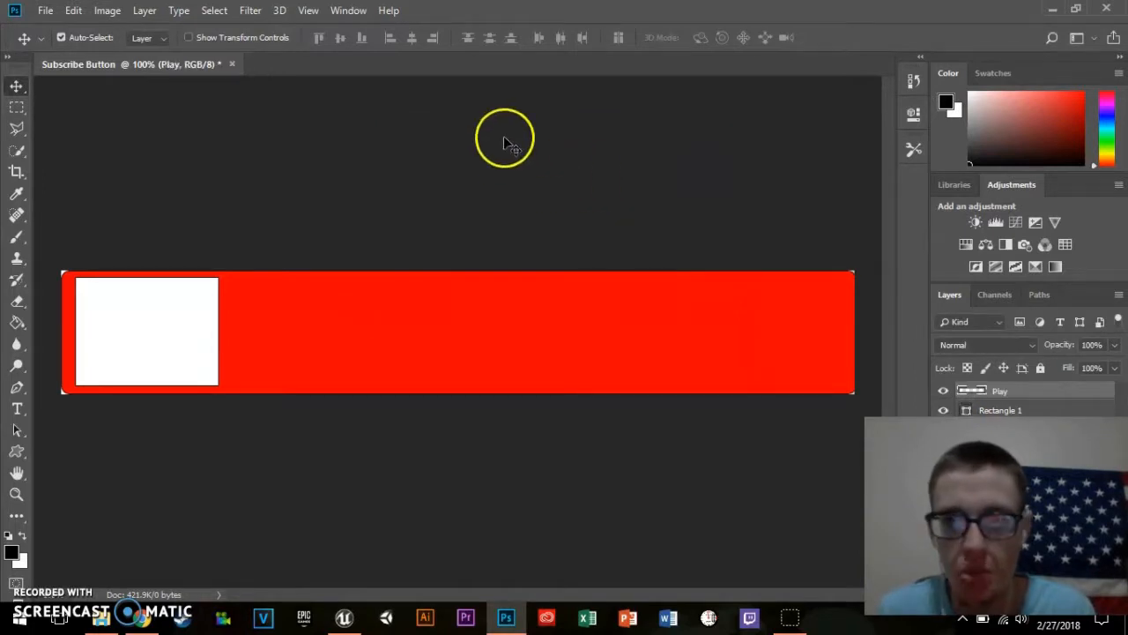
{"action": "left_click", "coordinate": [16, 454]}
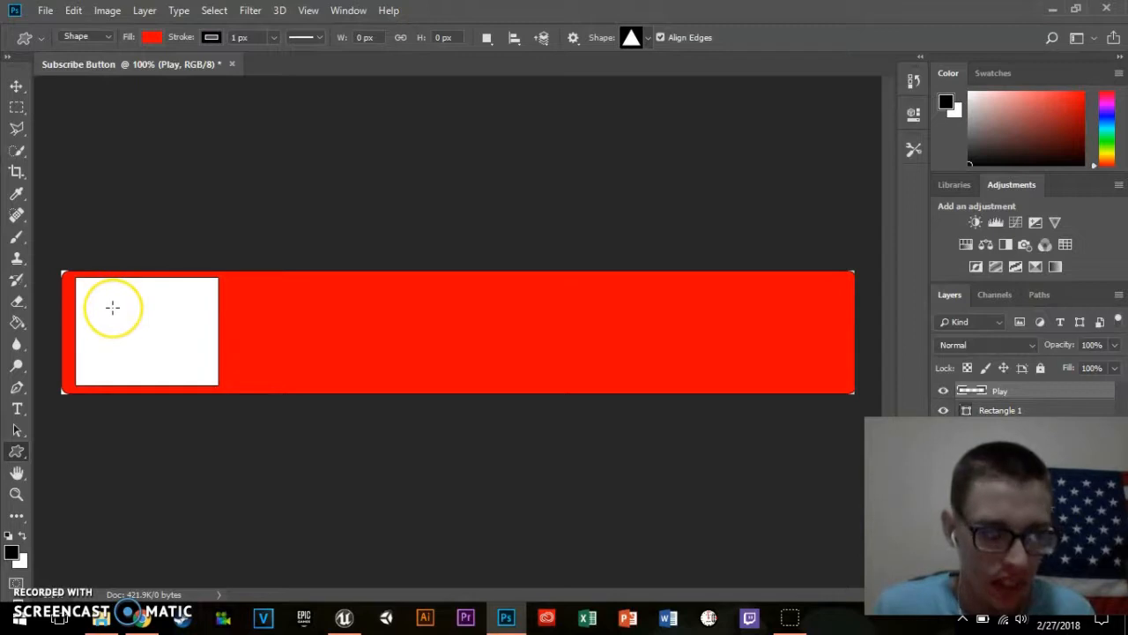
{"action": "left_click_drag", "start_coordinate": [112, 307], "coordinate": [199, 381]}
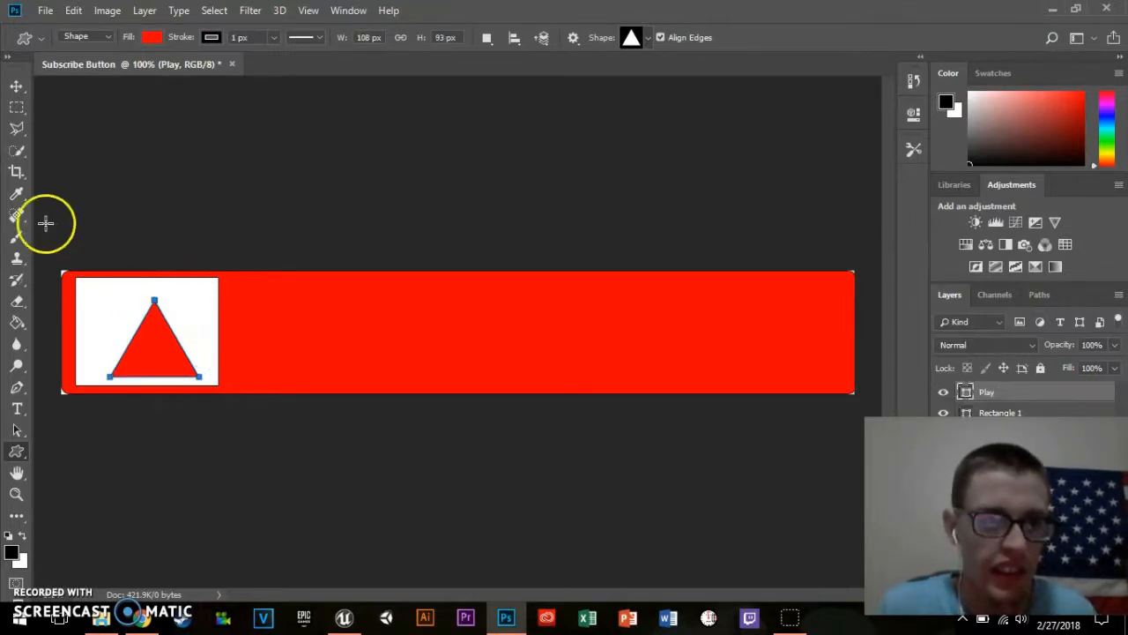
Step: Free-transform the Play triangle, rotating it about 90° clockwise to point right and scaling it to about 112%
{"action": "left_click", "coordinate": [17, 85]}
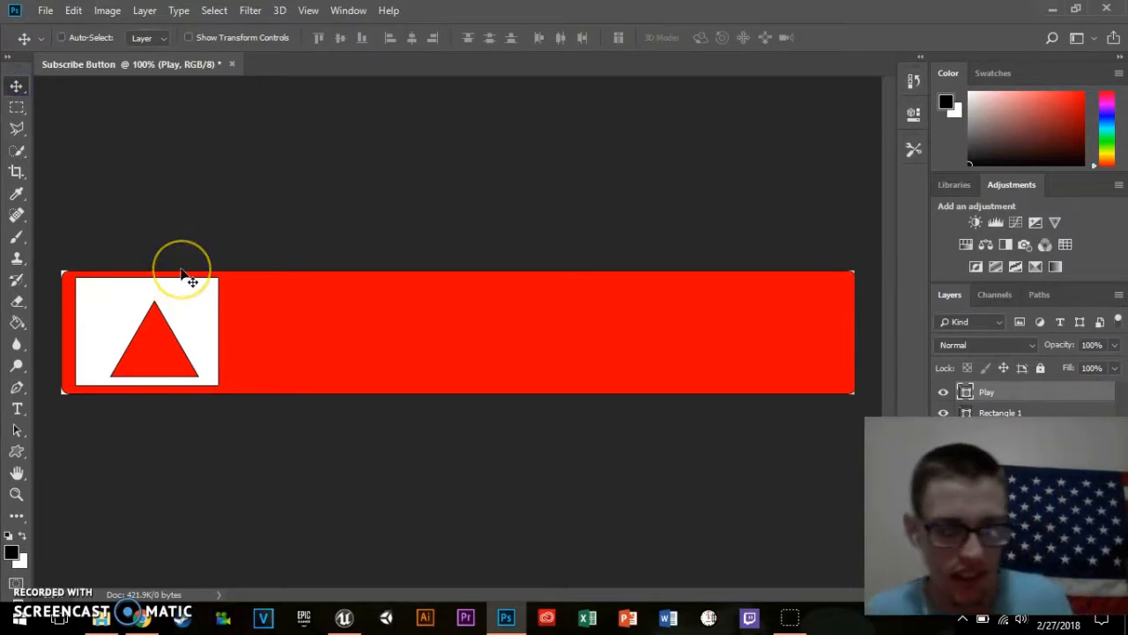
{"action": "key", "text": "ctrl+t"}
{"action": "left_click_drag", "start_coordinate": [212, 285], "coordinate": [203, 397]}
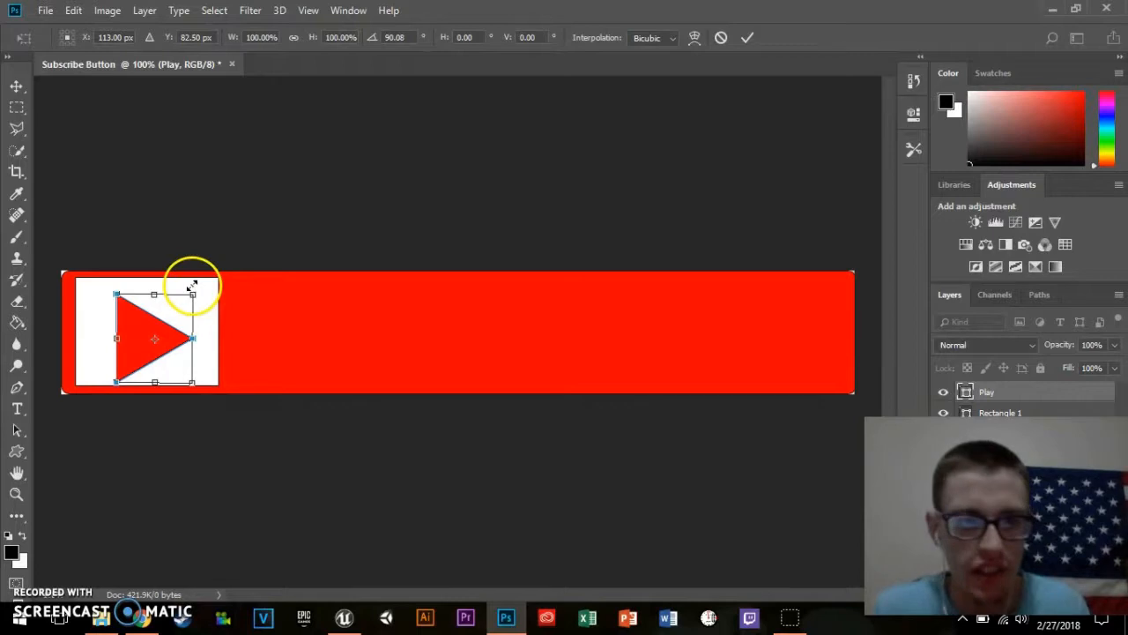
{"action": "left_click_drag", "start_coordinate": [196, 294], "coordinate": [197, 293]}
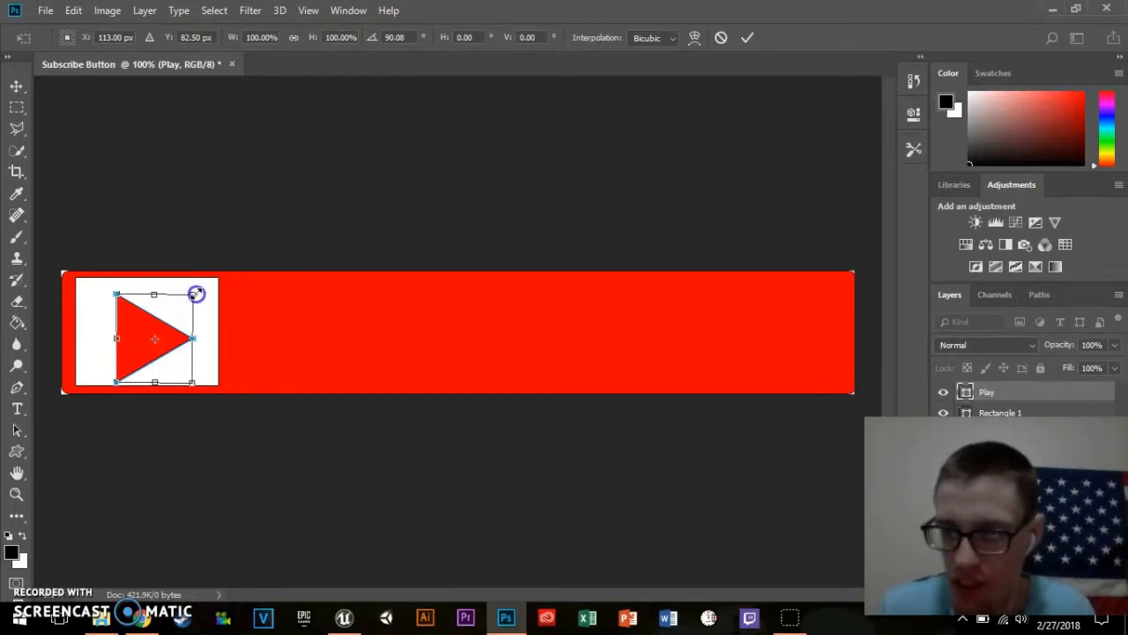
{"action": "left_click_drag", "start_coordinate": [196, 294], "coordinate": [201, 284]}
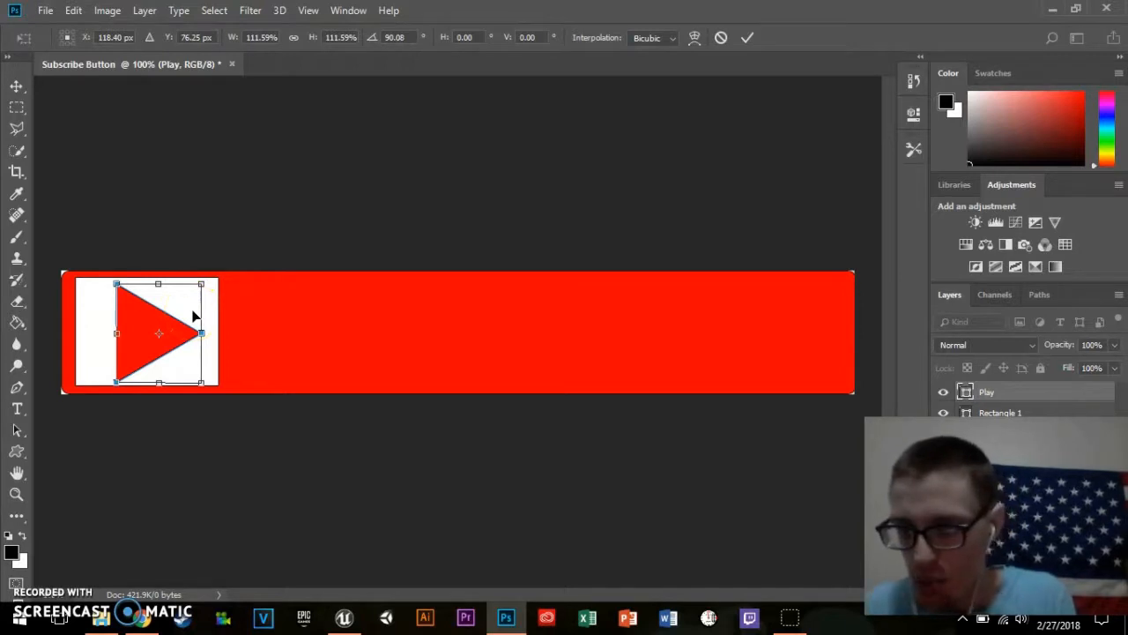
{"action": "double_click", "coordinate": [157, 308]}
{"action": "left_click", "coordinate": [487, 38]}
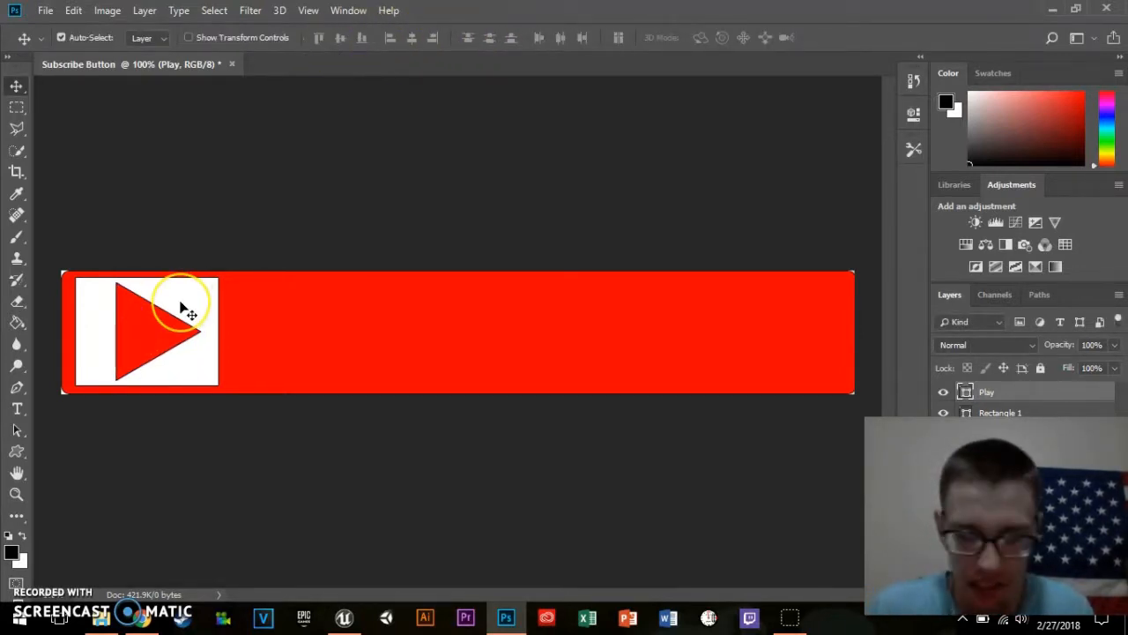
Step: Nudge the Play triangle slightly left to centre it horizontally inside the white rectangle
{"action": "key", "text": "Left"}
{"action": "key", "text": "Left"}
{"action": "key", "text": "Left"}
{"action": "key", "text": "Left"}
{"action": "key", "text": "Left"}
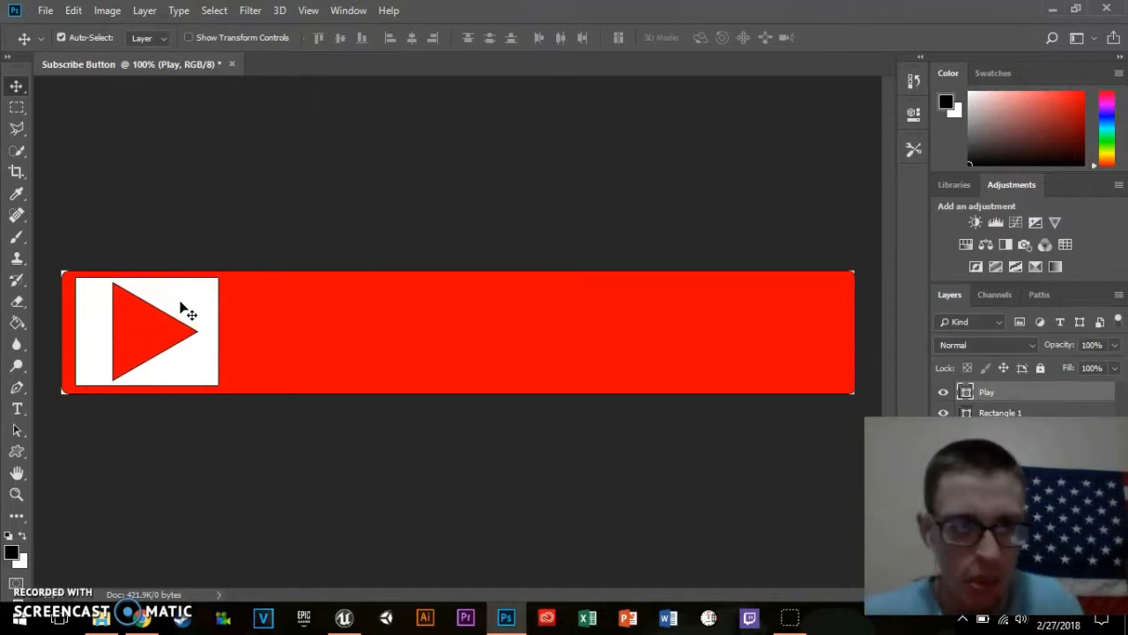
{"action": "key", "text": "Right"}
{"action": "key", "text": "Right"}
{"action": "key", "text": "Right"}
{"action": "key", "text": "Left"}
{"action": "key", "text": "Left"}
{"action": "key", "text": "Left"}
{"action": "key", "text": "Right"}
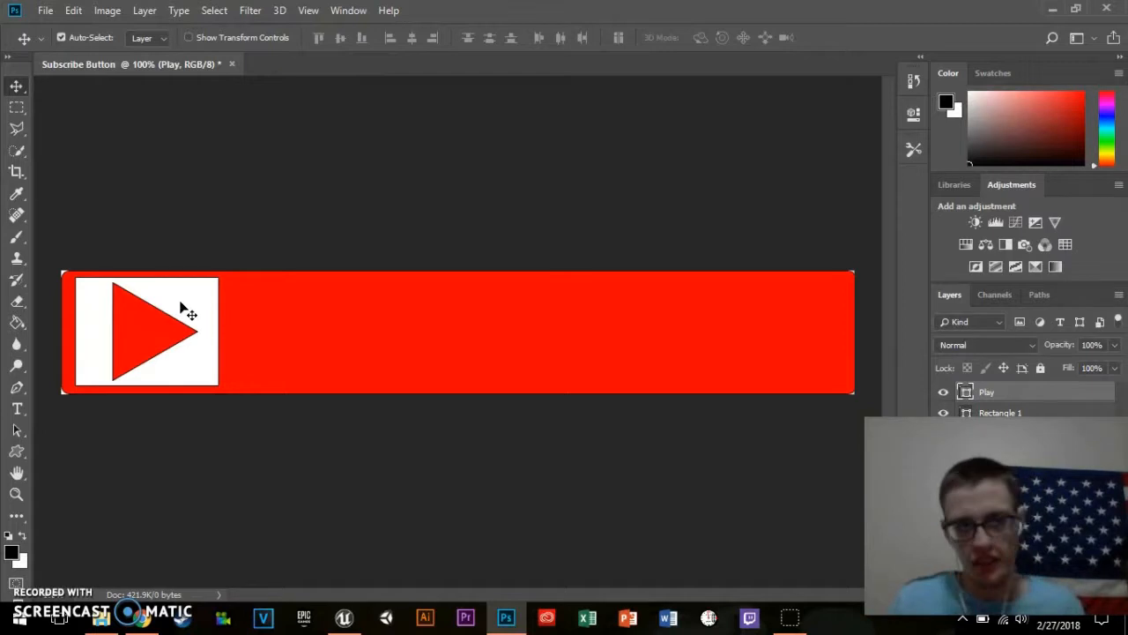
{"action": "left_click", "coordinate": [161, 309]}
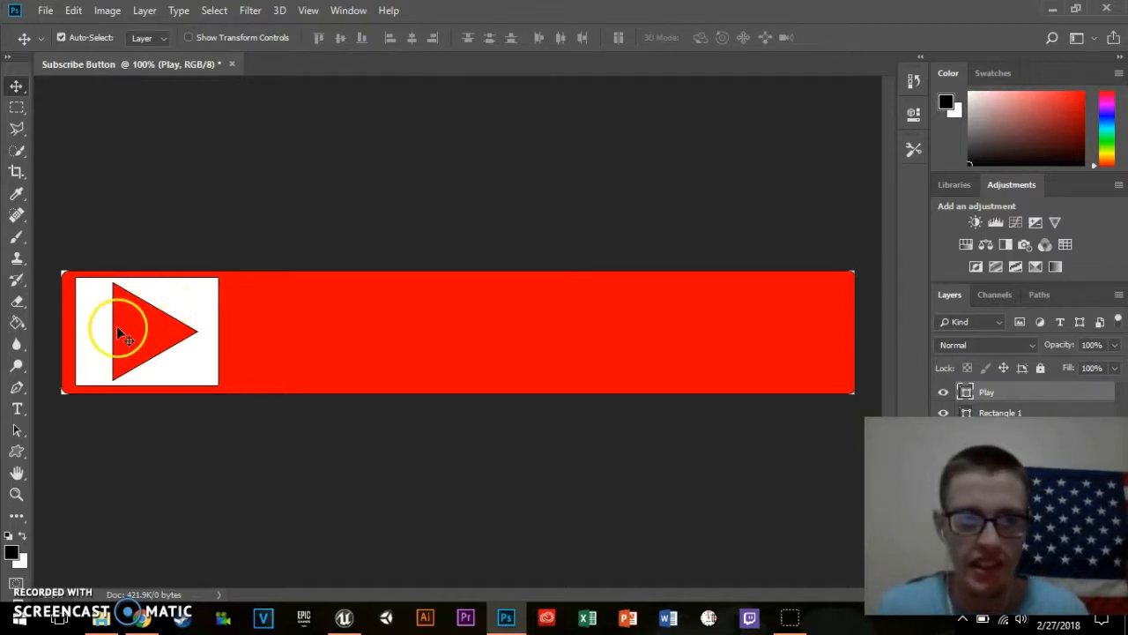
Step: Add a new layer named Text above the Play layer
{"action": "left_click", "coordinate": [147, 12]}
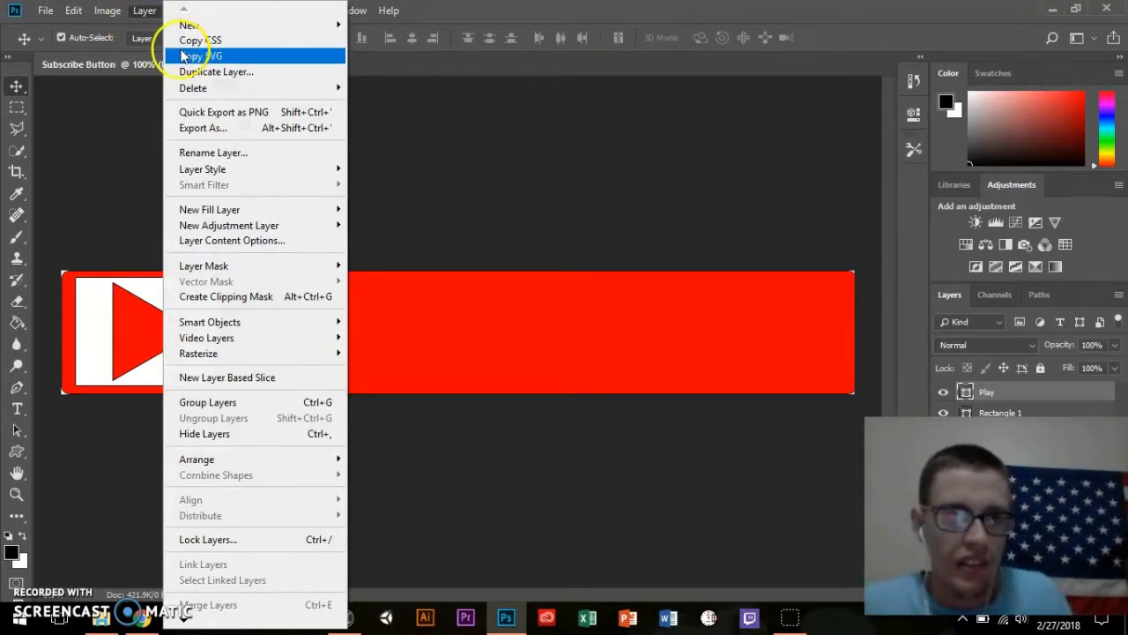
{"action": "mouse_move", "coordinate": [258, 33]}
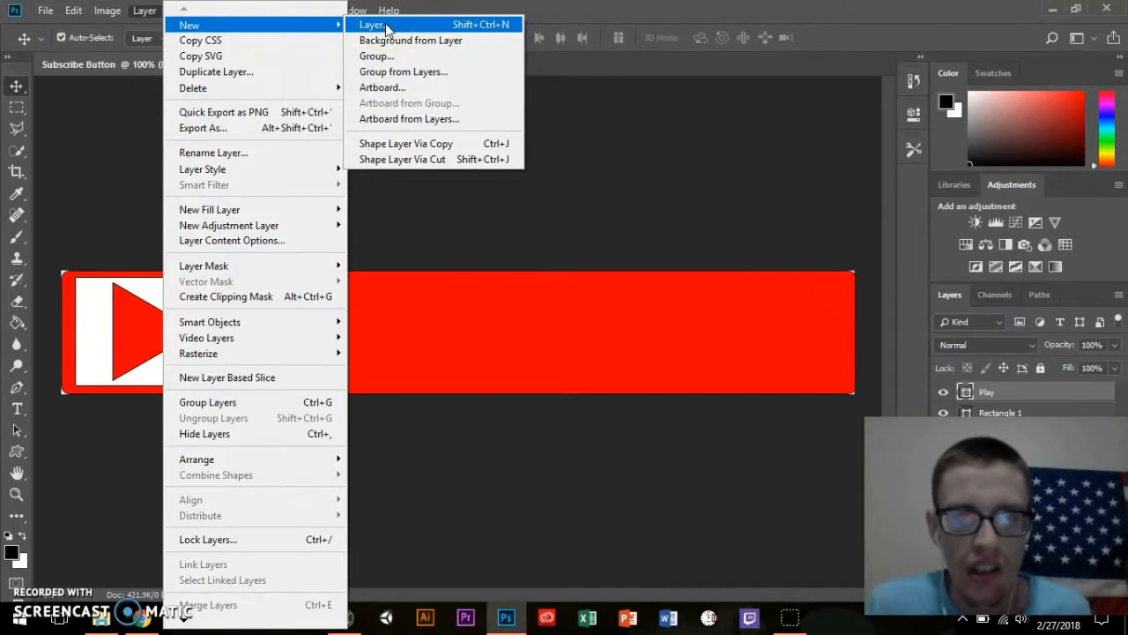
{"action": "left_click", "coordinate": [386, 26]}
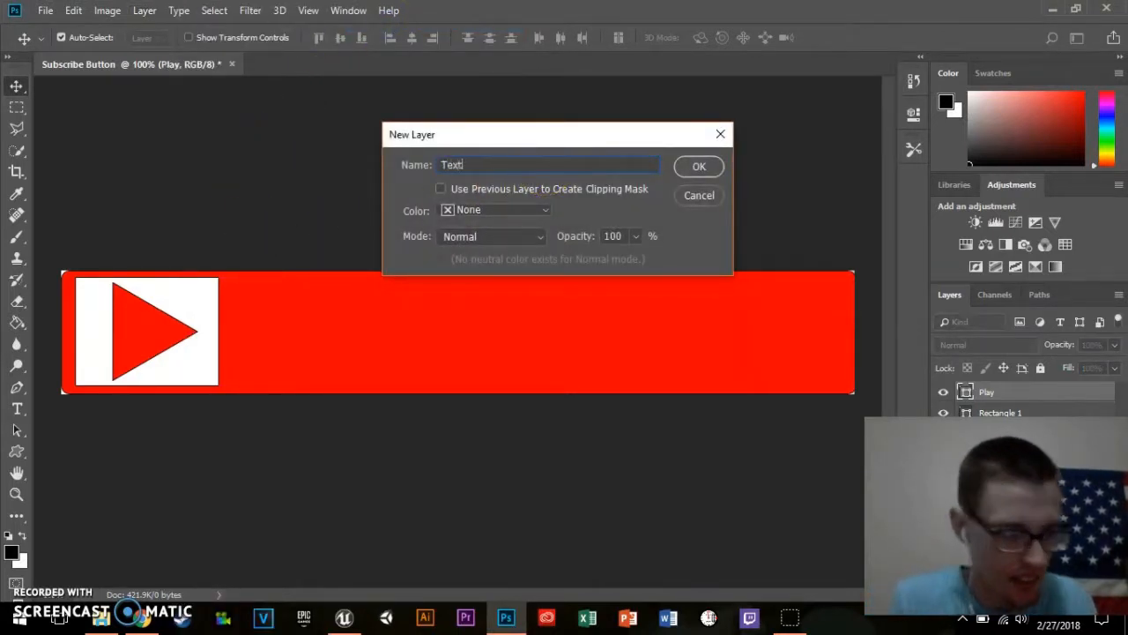
{"action": "key", "text": "Return"}
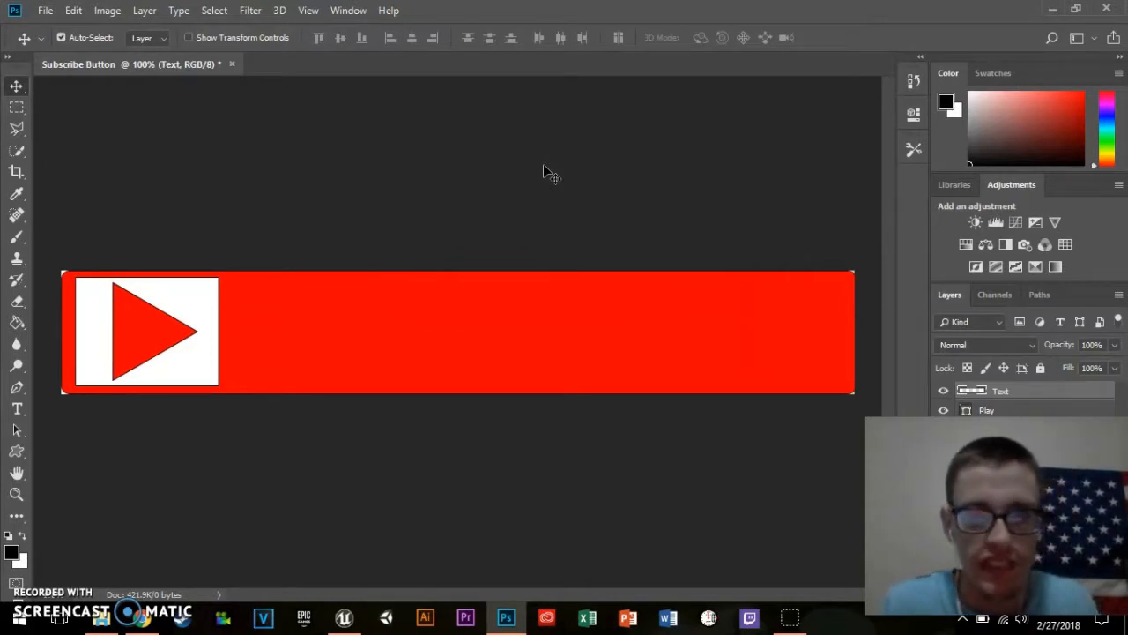
Step: Set up the Type tool with the Couture Bold font and white (ffffff) text color
{"action": "left_click", "coordinate": [18, 410]}
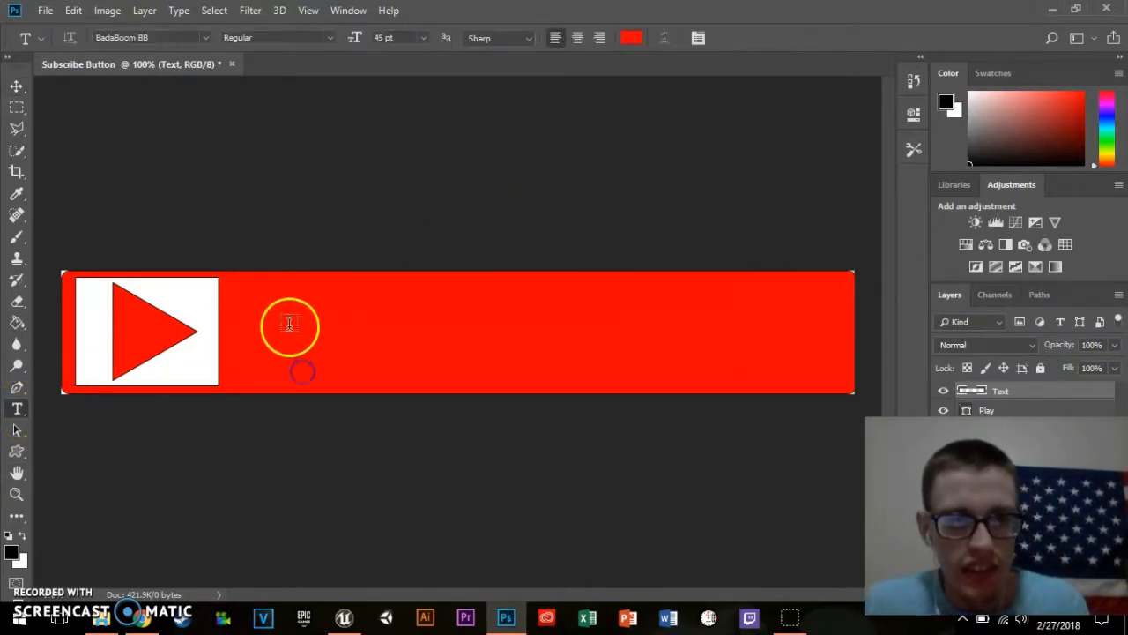
{"action": "left_click", "coordinate": [198, 39]}
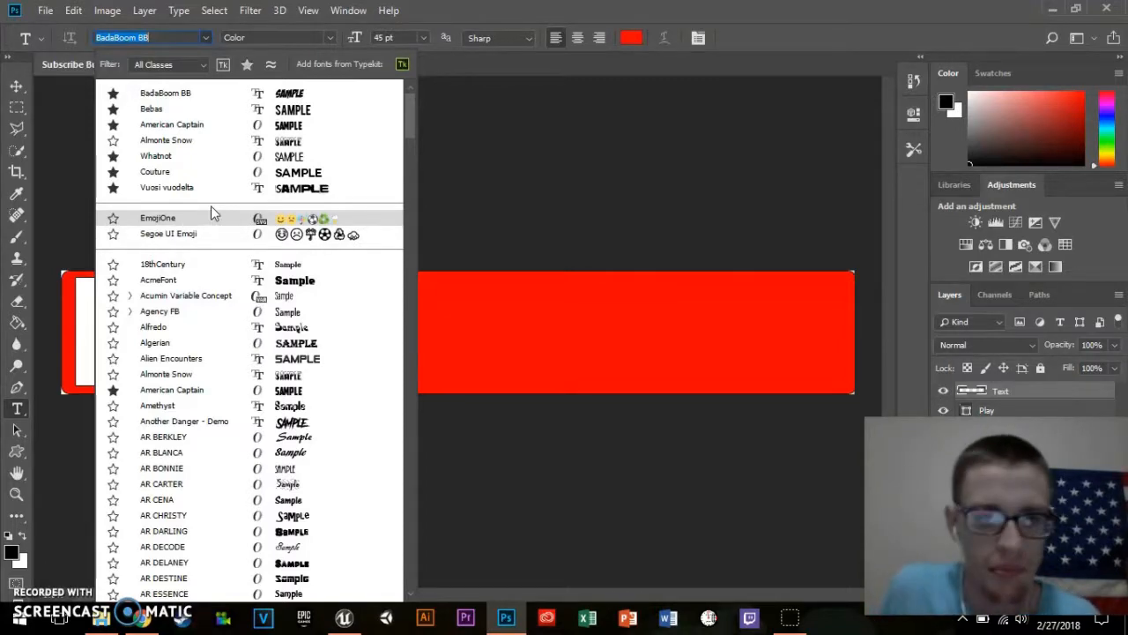
{"action": "scroll", "coordinate": [227, 171], "scroll_direction": "down", "scroll_amount": 4}
{"action": "scroll", "coordinate": [202, 247], "scroll_direction": "up", "scroll_amount": 4}
{"action": "left_click", "coordinate": [174, 172]}
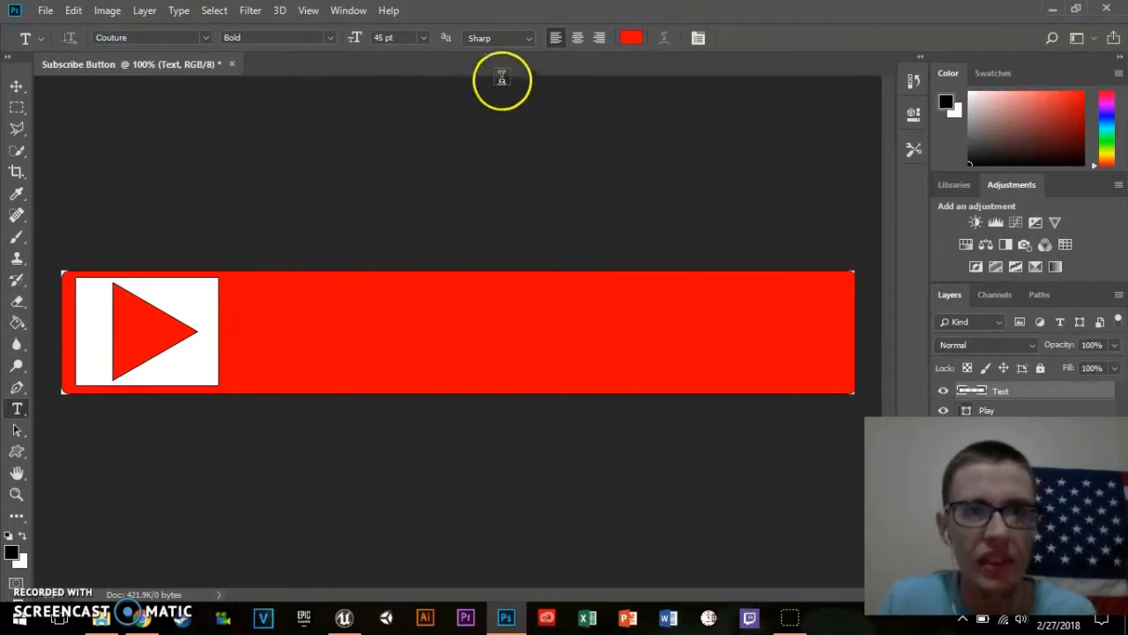
{"action": "left_click", "coordinate": [629, 38]}
{"action": "left_click", "coordinate": [359, 155]}
{"action": "left_click", "coordinate": [351, 142]}
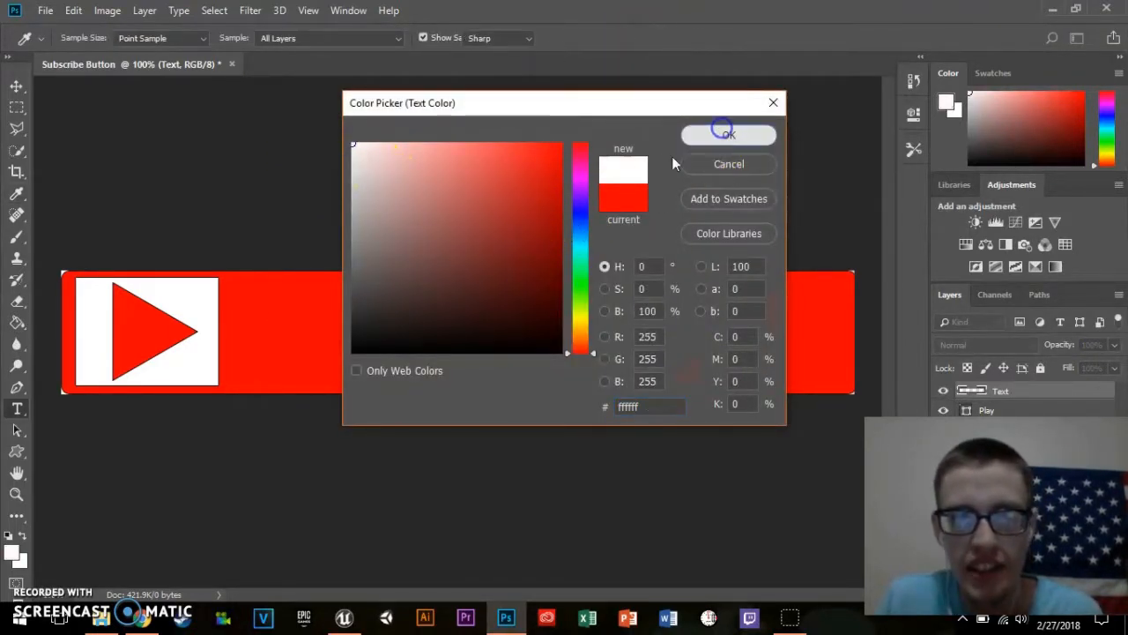
{"action": "left_click", "coordinate": [729, 137]}
Step: Enter the text SUBSCRIBE at 35 pt on the red bar, starting just right of the white rectangle
{"action": "left_click", "coordinate": [291, 326]}
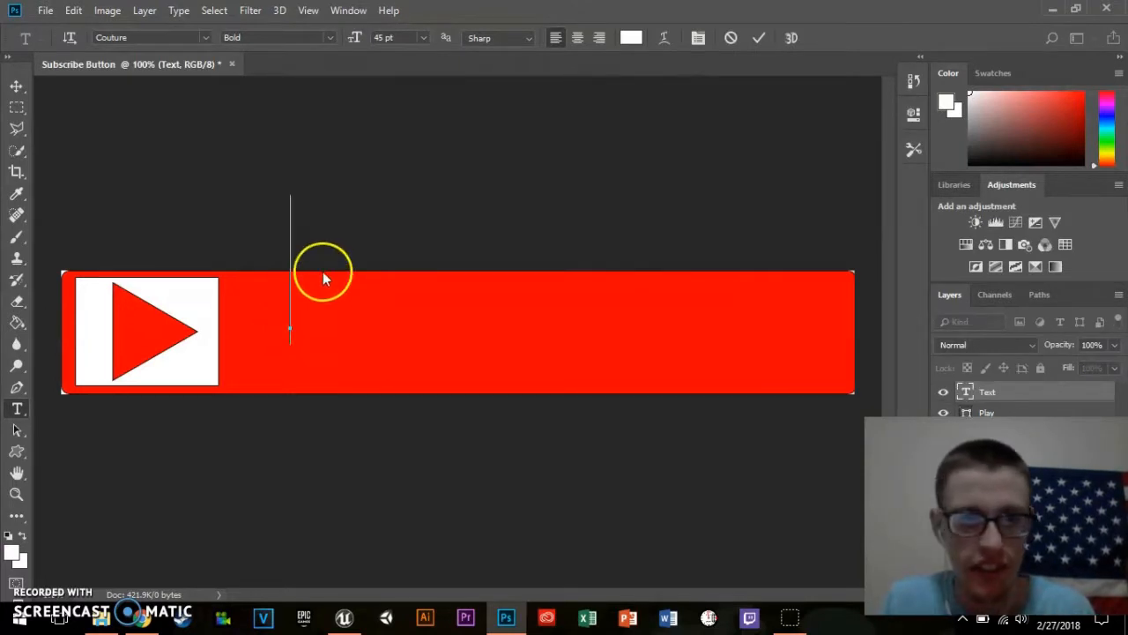
{"action": "left_click", "coordinate": [383, 40]}
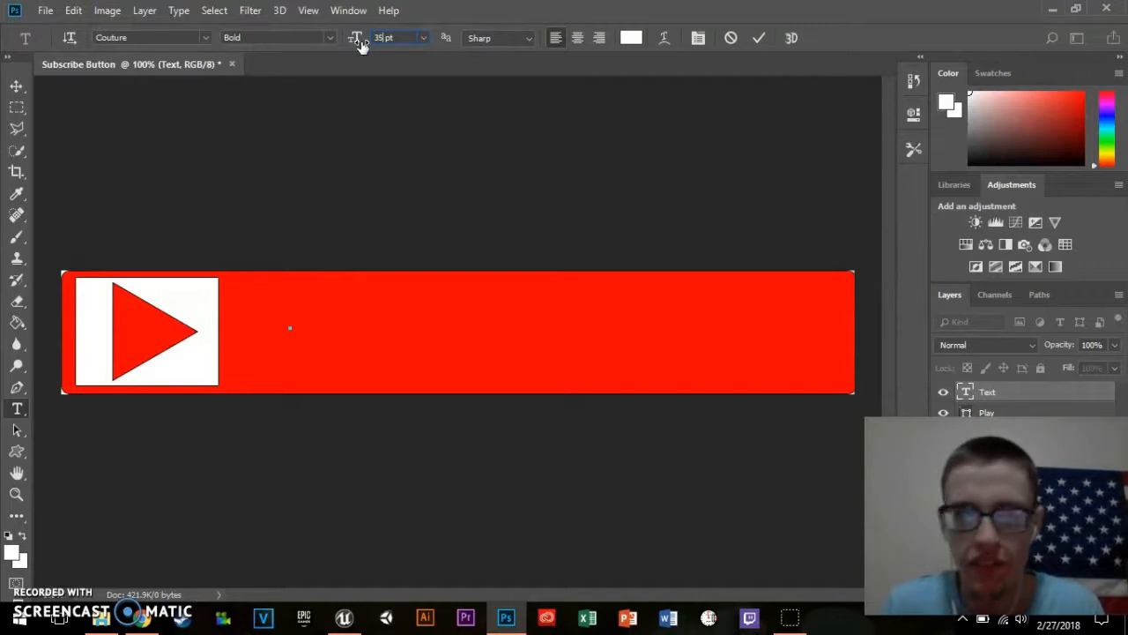
{"action": "left_click", "coordinate": [322, 191]}
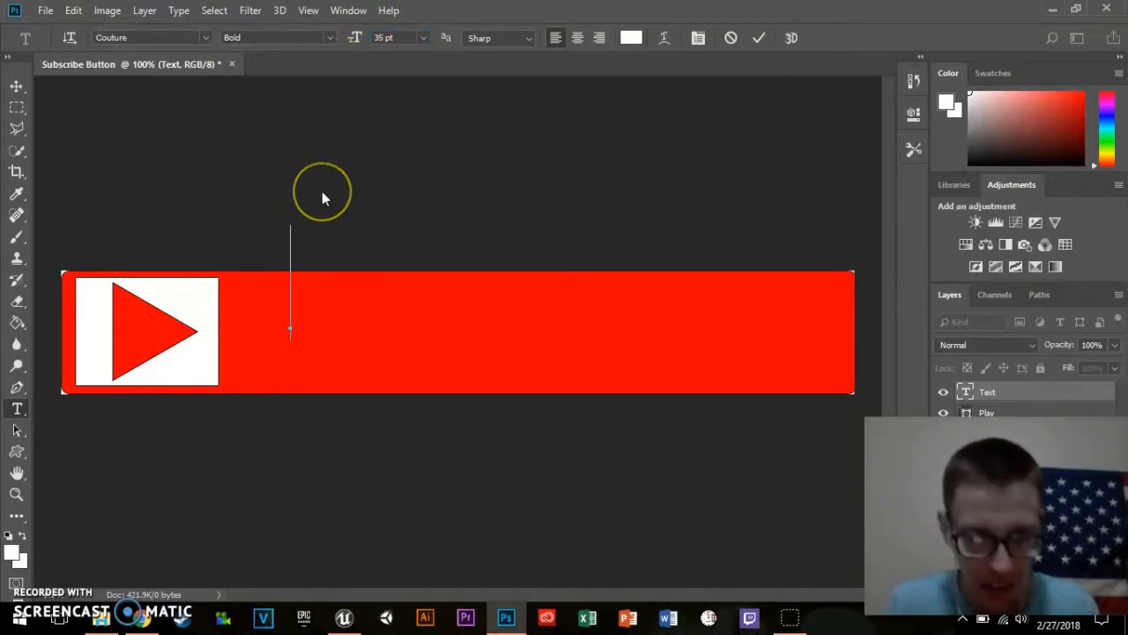
{"action": "type", "text": "SUBS"}
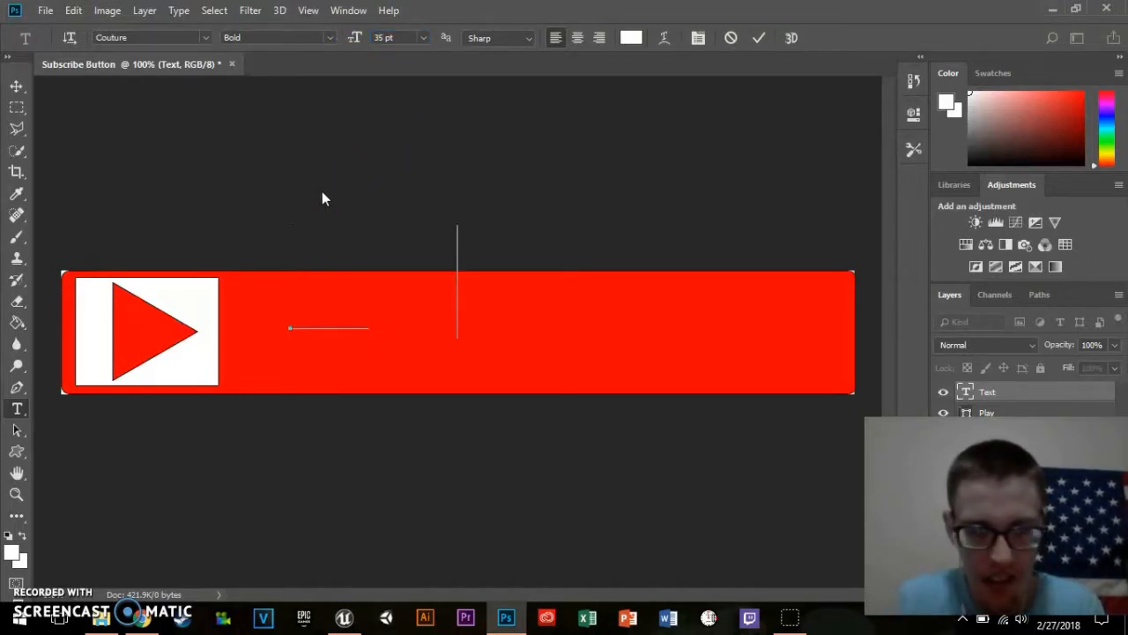
{"action": "type", "text": "CRIB"}
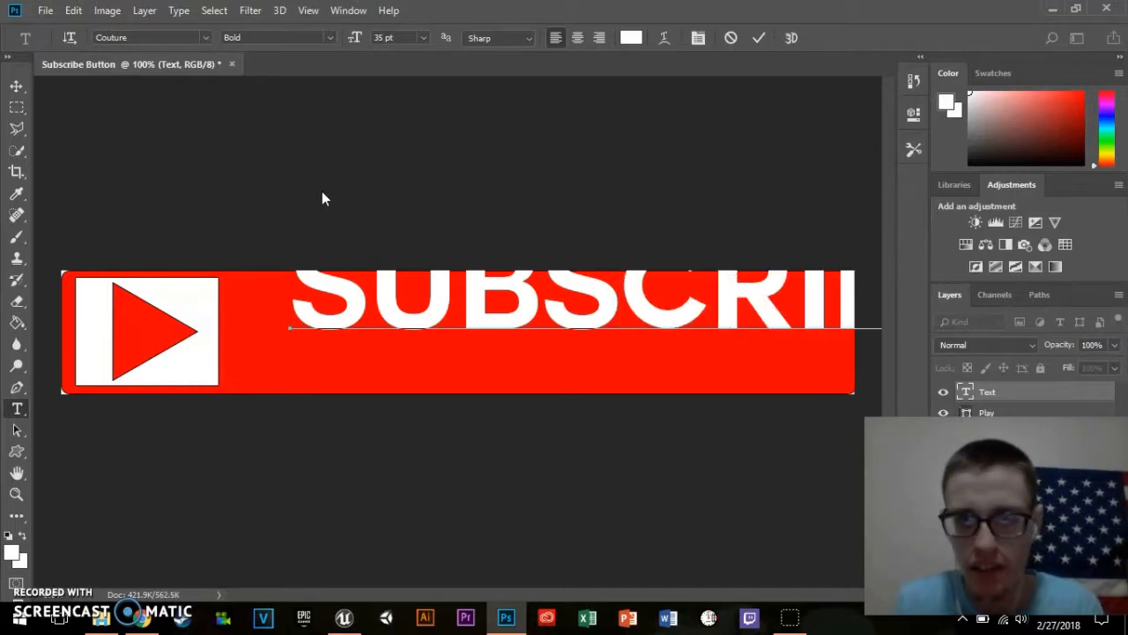
Step: Set the SUBSCRIBE text's size to 28 pt and move it into the middle of the bar's empty red area
{"action": "key", "text": "ctrl+a"}
{"action": "left_click_drag", "start_coordinate": [384, 37], "coordinate": [357, 41]}
{"action": "type", "text": "28"}
{"action": "key", "text": "Return"}
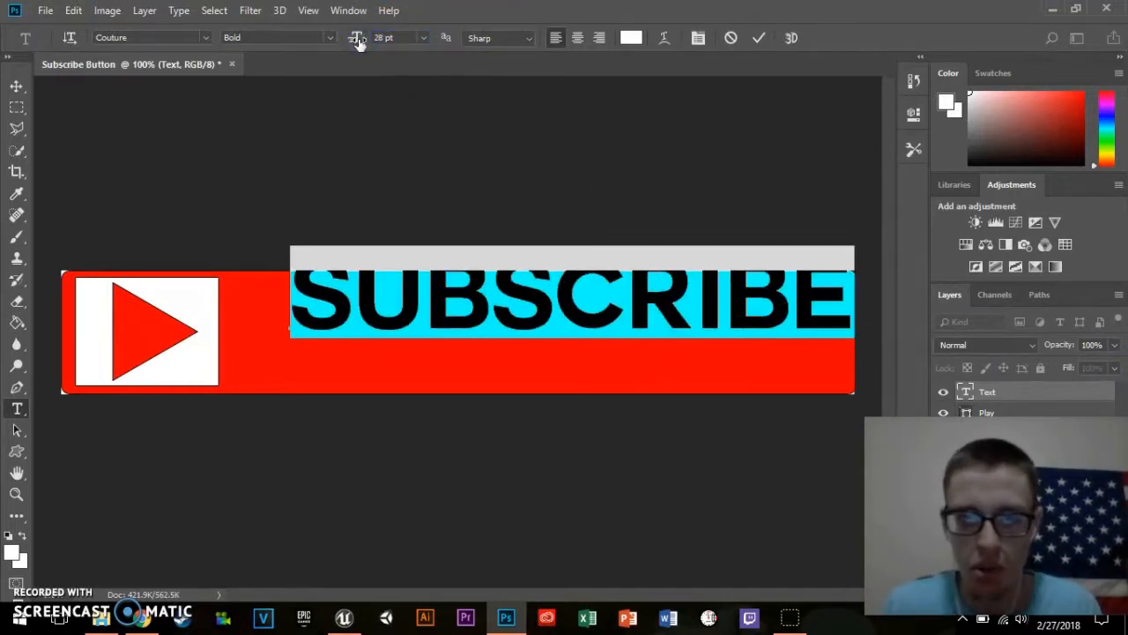
{"action": "left_click", "coordinate": [16, 85]}
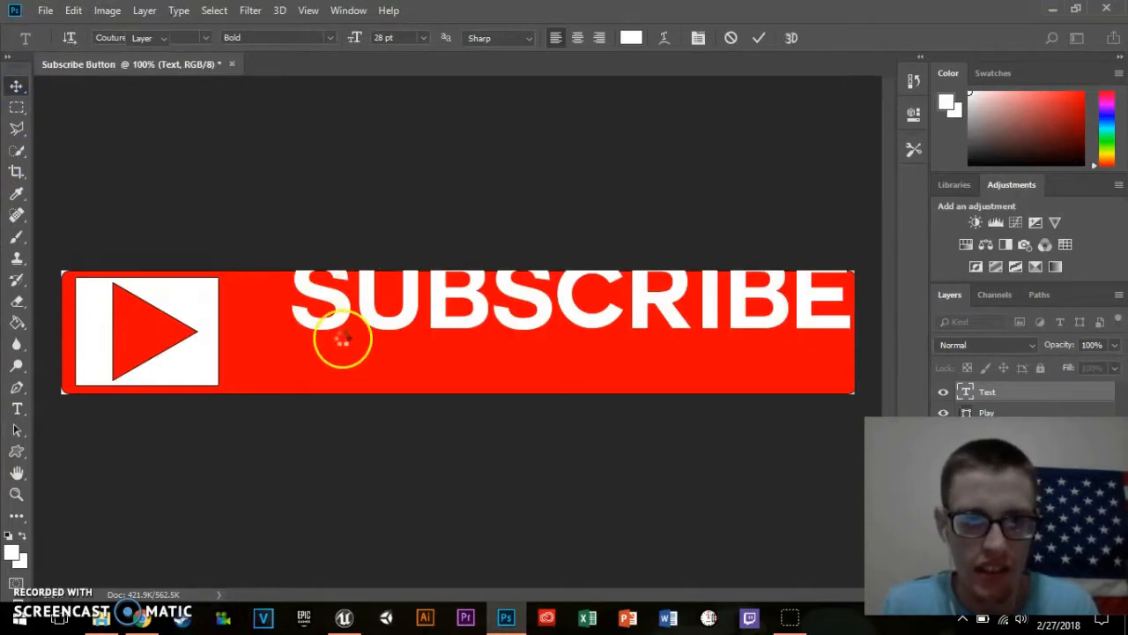
{"action": "left_click_drag", "start_coordinate": [340, 307], "coordinate": [312, 345]}
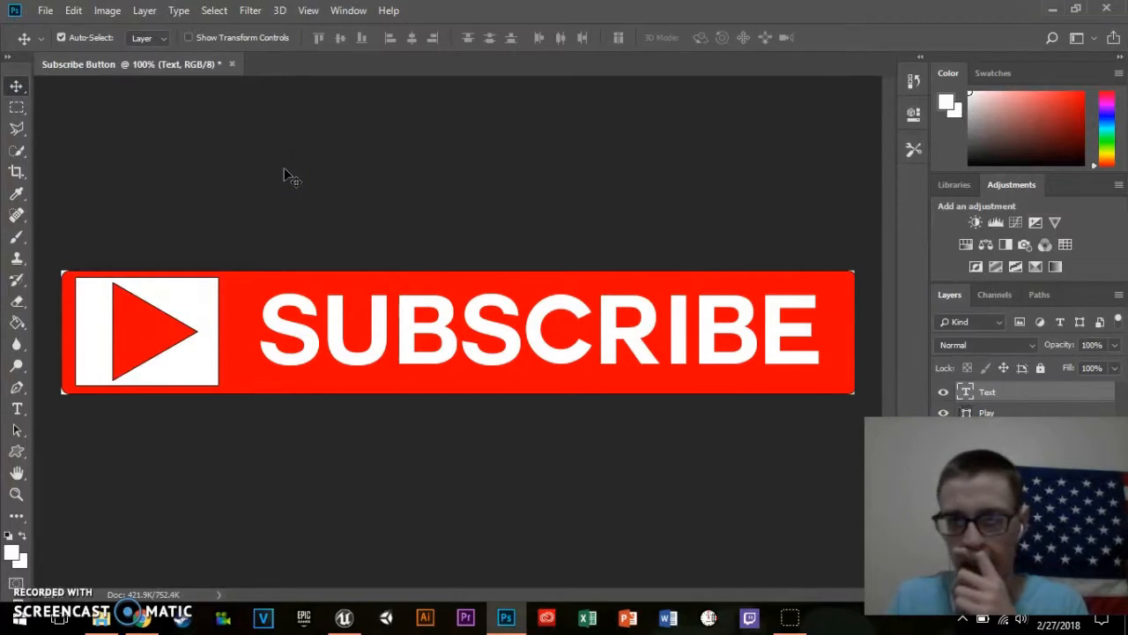
Step: Add a Stroke layer style to the SUBSCRIBE text with a size of 3 px
{"action": "right_click", "coordinate": [1021, 393]}
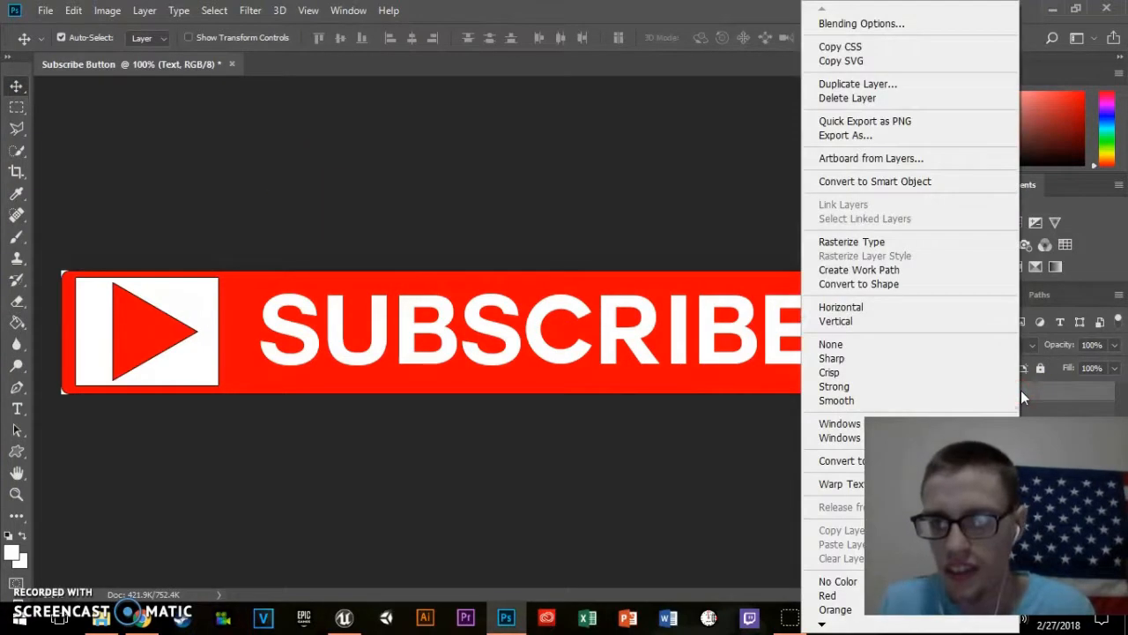
{"action": "left_click", "coordinate": [934, 24]}
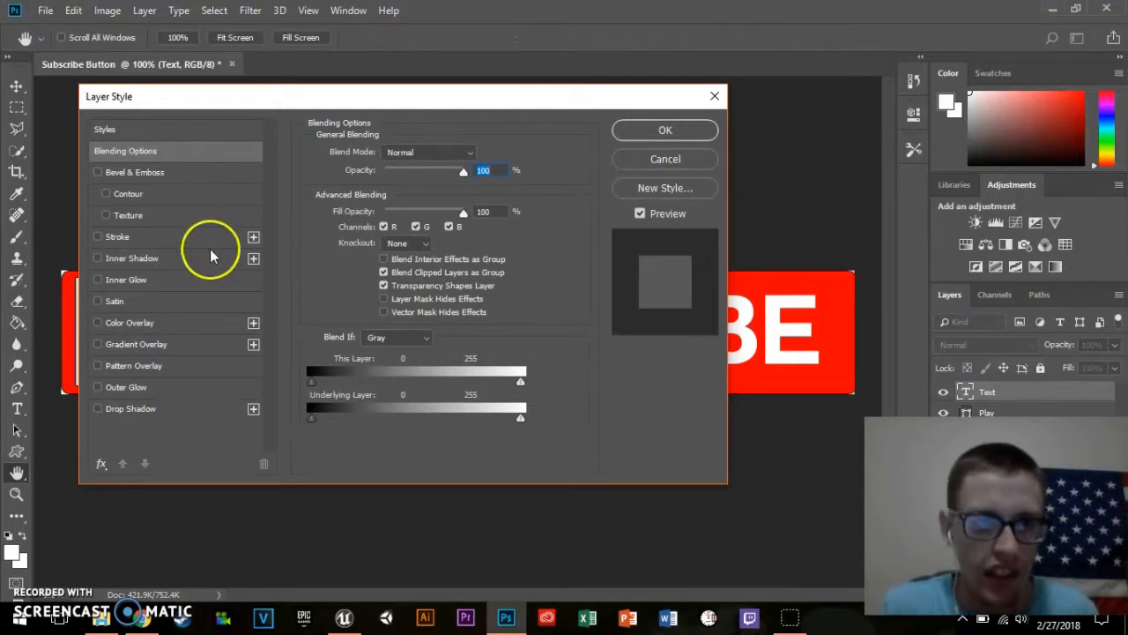
{"action": "left_click", "coordinate": [97, 236]}
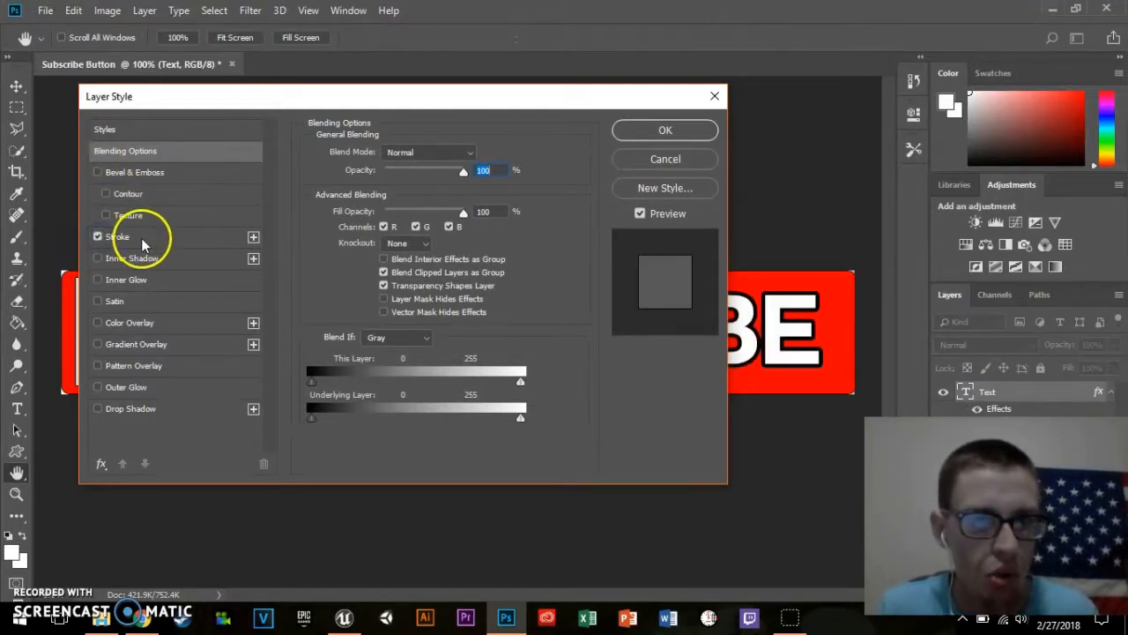
{"action": "left_click", "coordinate": [141, 238]}
{"action": "left_click", "coordinate": [456, 152]}
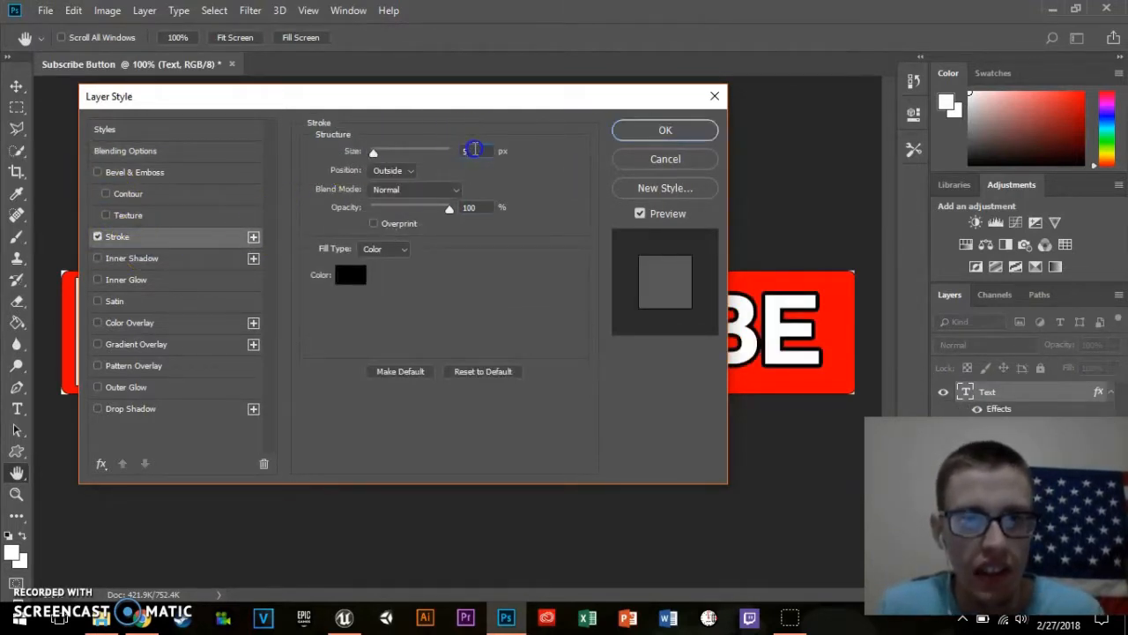
{"action": "type", "text": "3"}
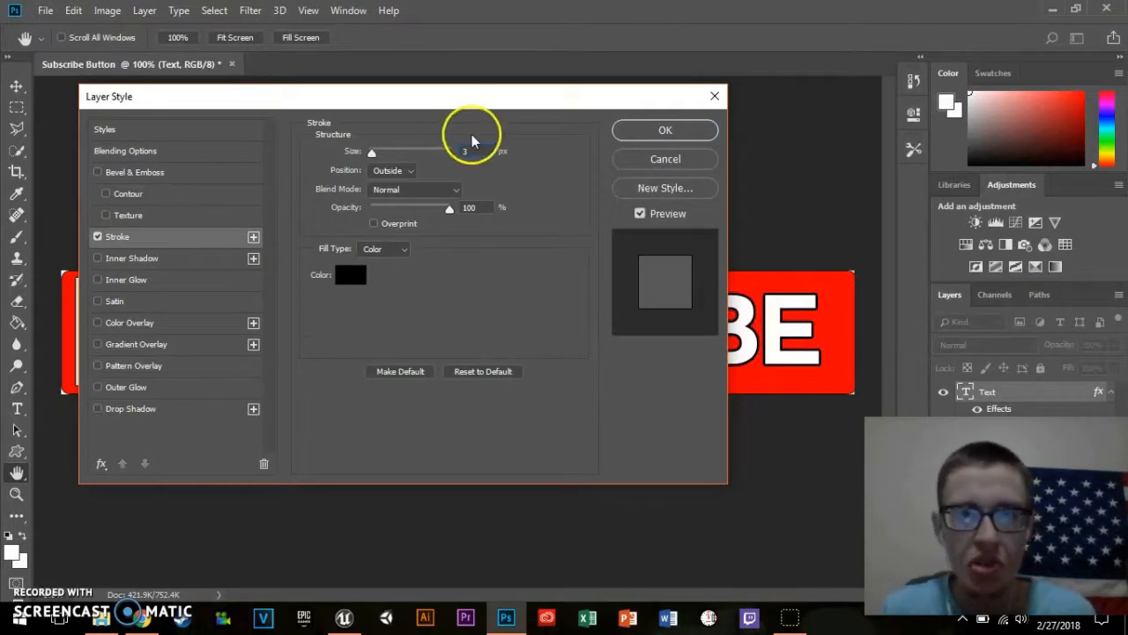
Step: Try the Inside position for the text's stroke and return it to Outside
{"action": "left_click", "coordinate": [392, 170]}
{"action": "left_click", "coordinate": [388, 196]}
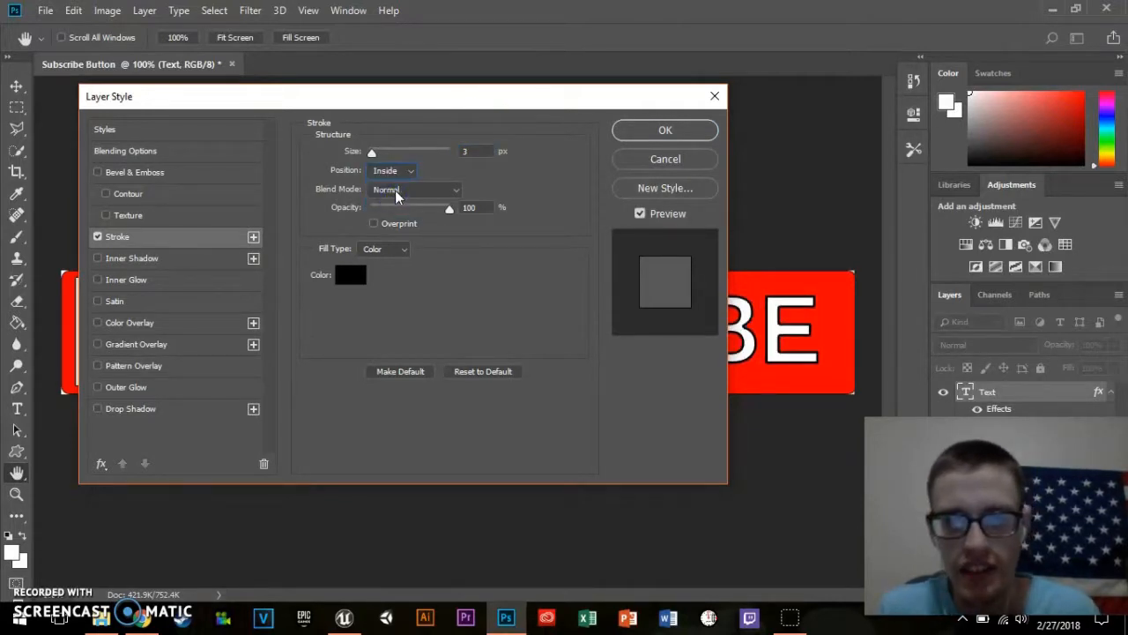
{"action": "left_click", "coordinate": [392, 172]}
{"action": "left_click", "coordinate": [394, 181]}
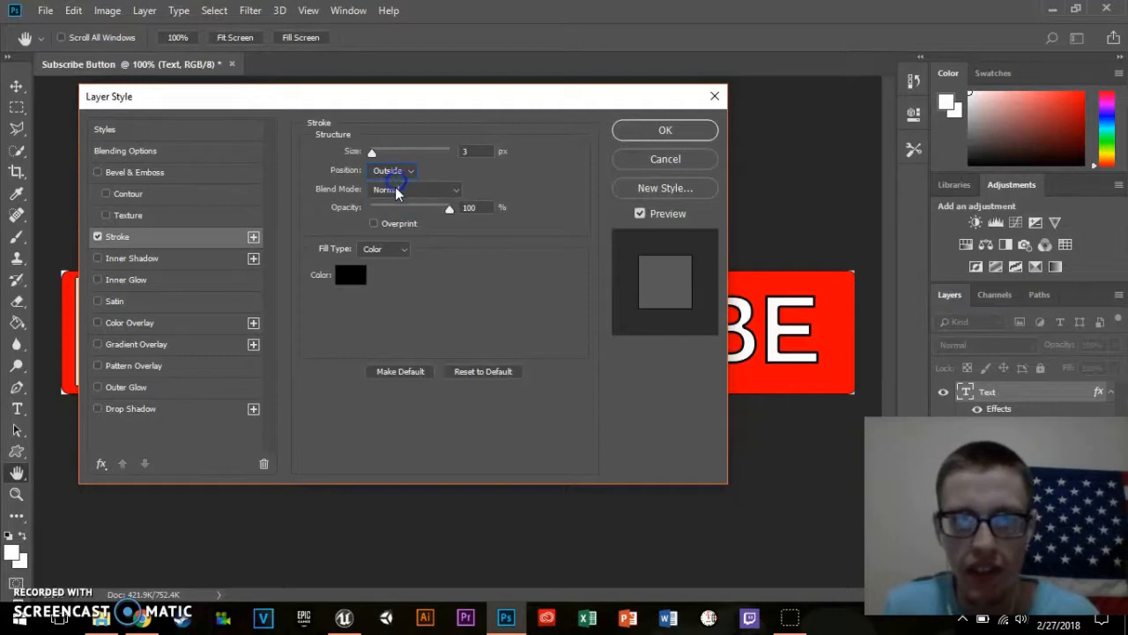
Step: Add a Gradient Overlay to the SUBSCRIBE text using the Orange, Yellow, Orange preset gradient
{"action": "left_click_drag", "start_coordinate": [575, 109], "coordinate": [742, 115]}
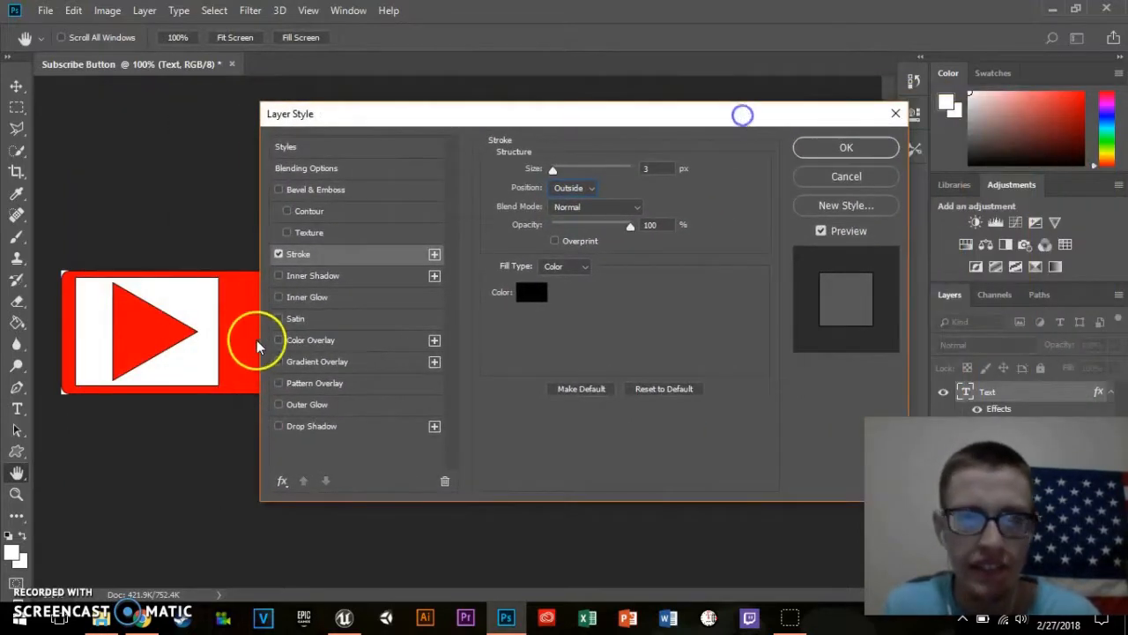
{"action": "left_click", "coordinate": [278, 362]}
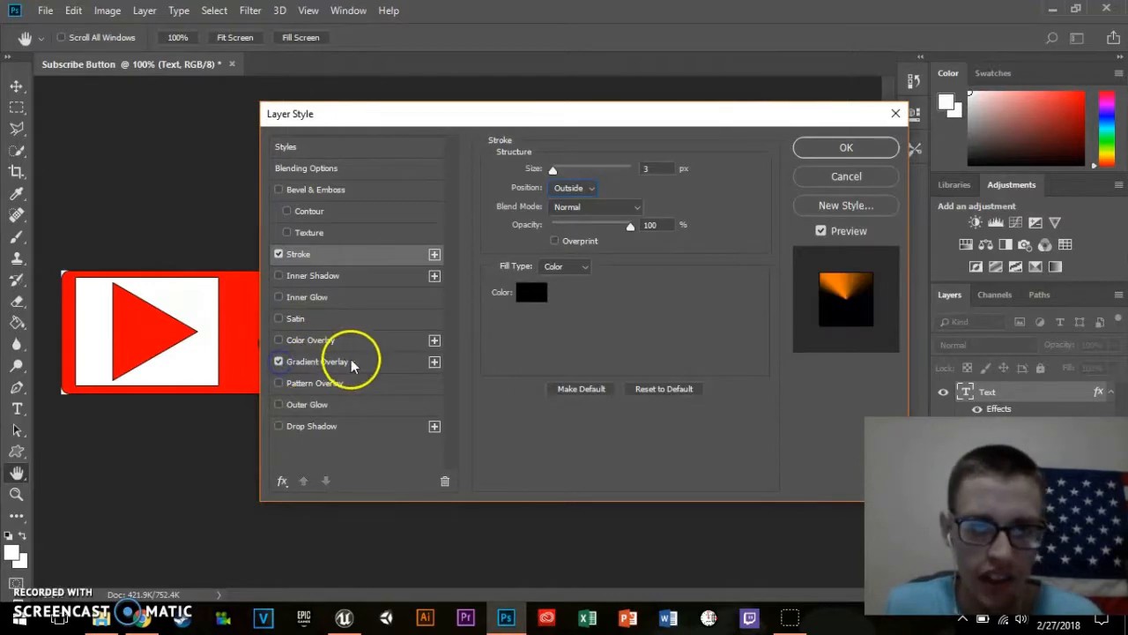
{"action": "left_click", "coordinate": [383, 359]}
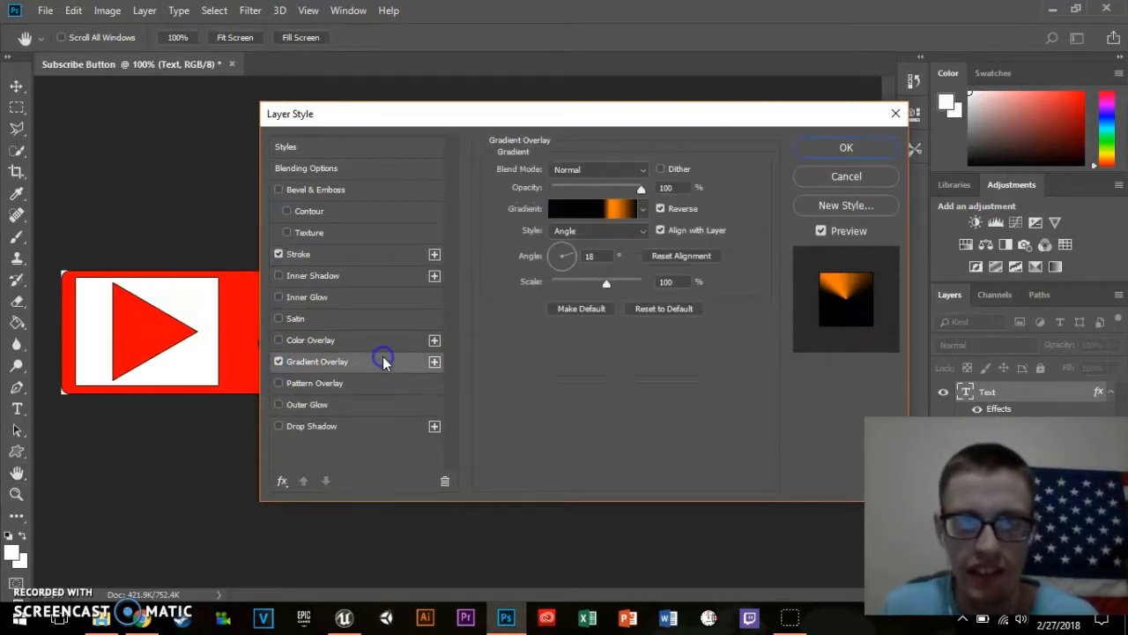
{"action": "left_click", "coordinate": [615, 221]}
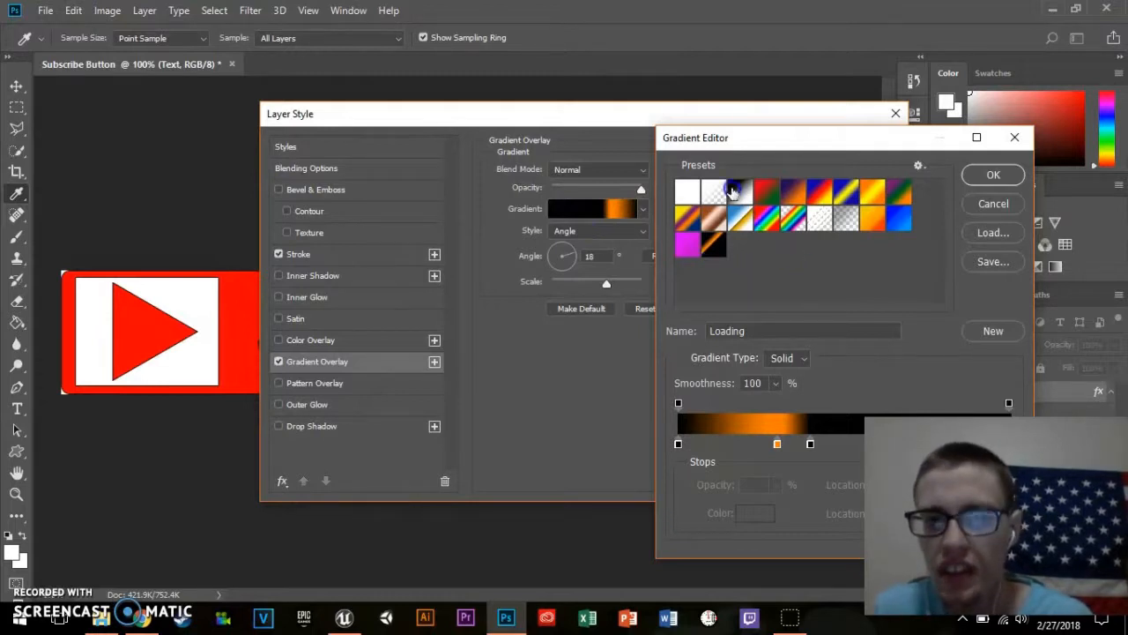
{"action": "left_click", "coordinate": [892, 198]}
{"action": "left_click", "coordinate": [872, 194]}
{"action": "left_click_drag", "start_coordinate": [843, 143], "coordinate": [530, 180]}
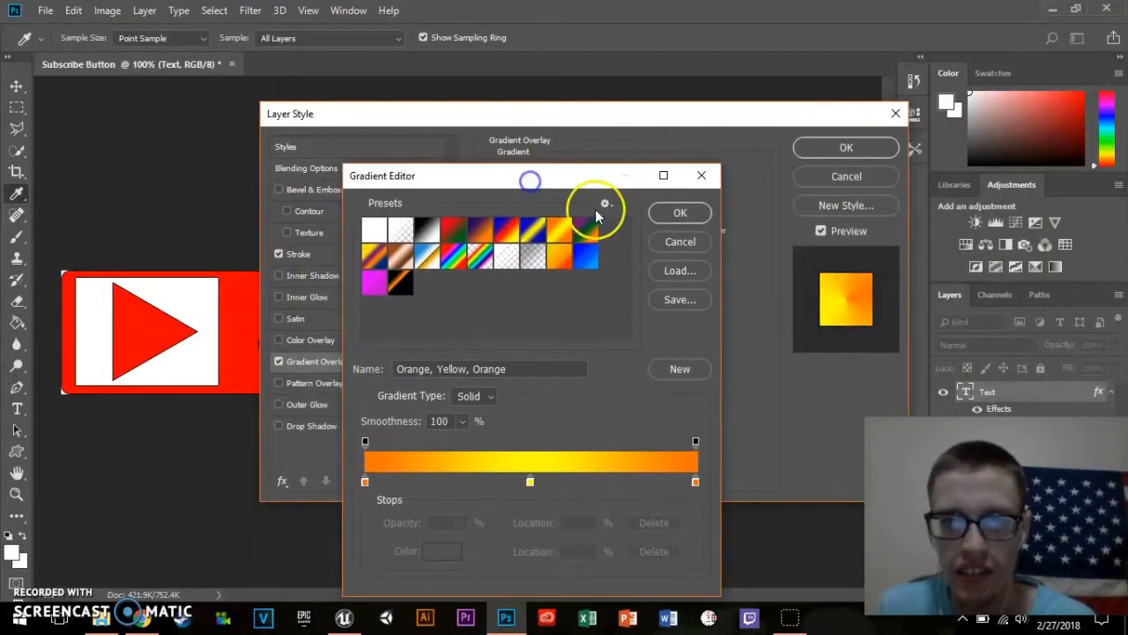
{"action": "left_click", "coordinate": [681, 214]}
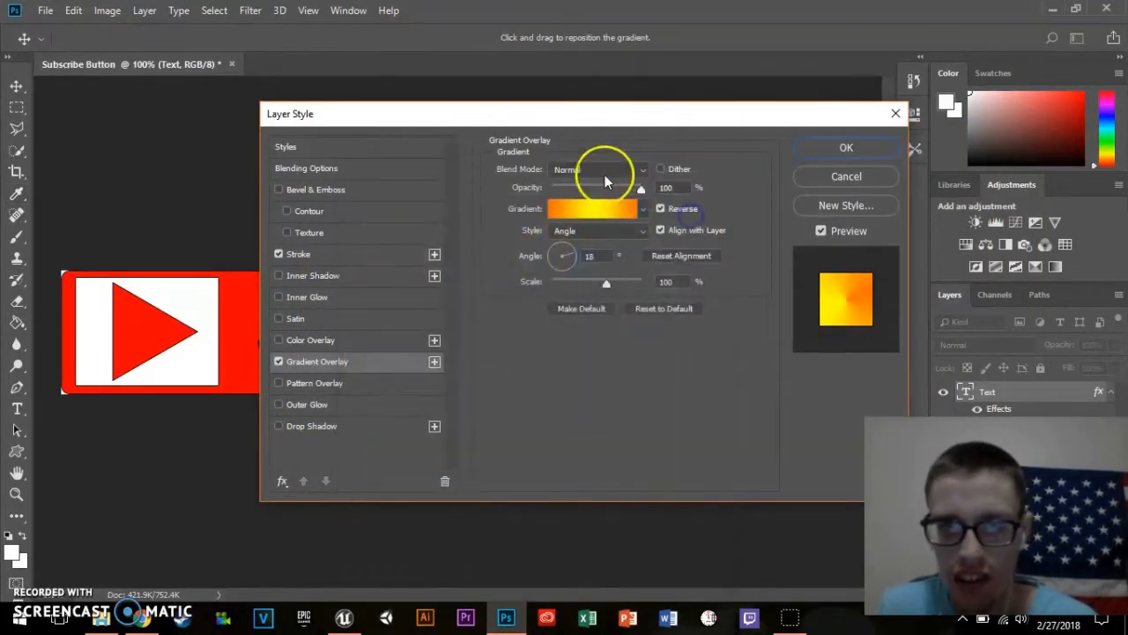
Step: Turn off Reverse for the text's gradient overlay and set its style to Linear with an angle of 90°
{"action": "left_click_drag", "start_coordinate": [582, 116], "coordinate": [538, 192]}
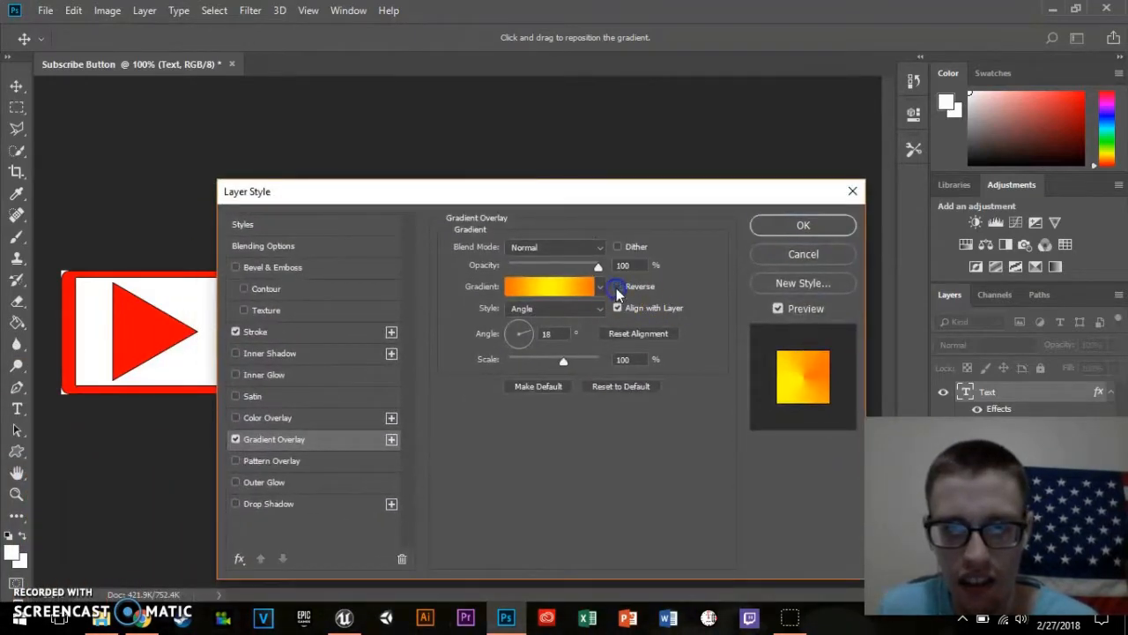
{"action": "left_click_drag", "start_coordinate": [635, 199], "coordinate": [585, 185]}
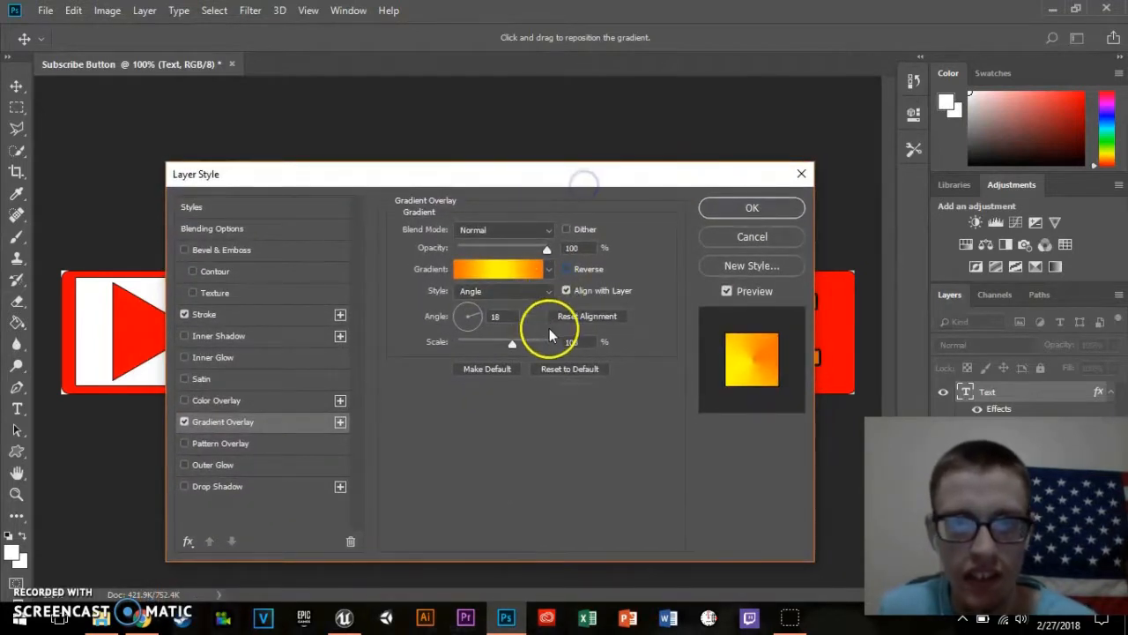
{"action": "left_click", "coordinate": [538, 294]}
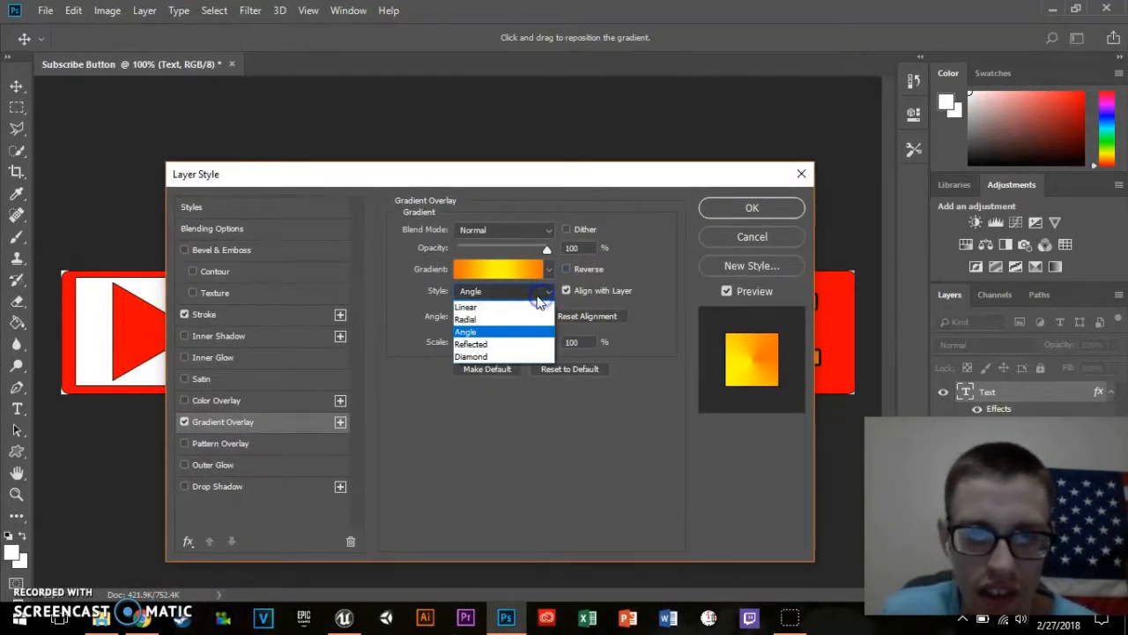
{"action": "left_click", "coordinate": [508, 308]}
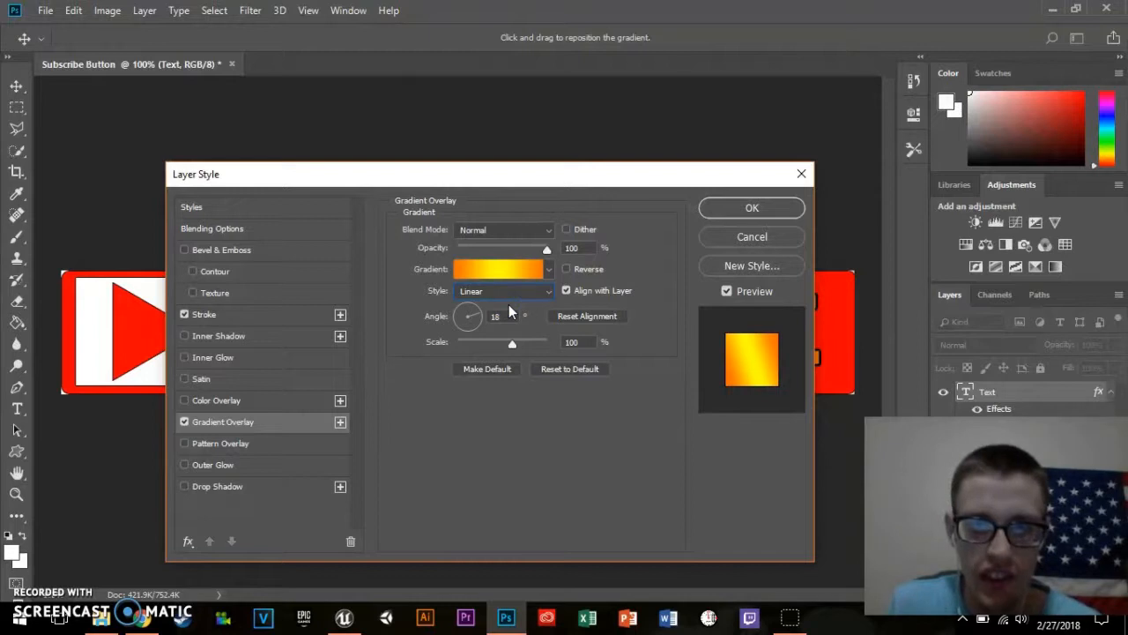
{"action": "left_click", "coordinate": [539, 290]}
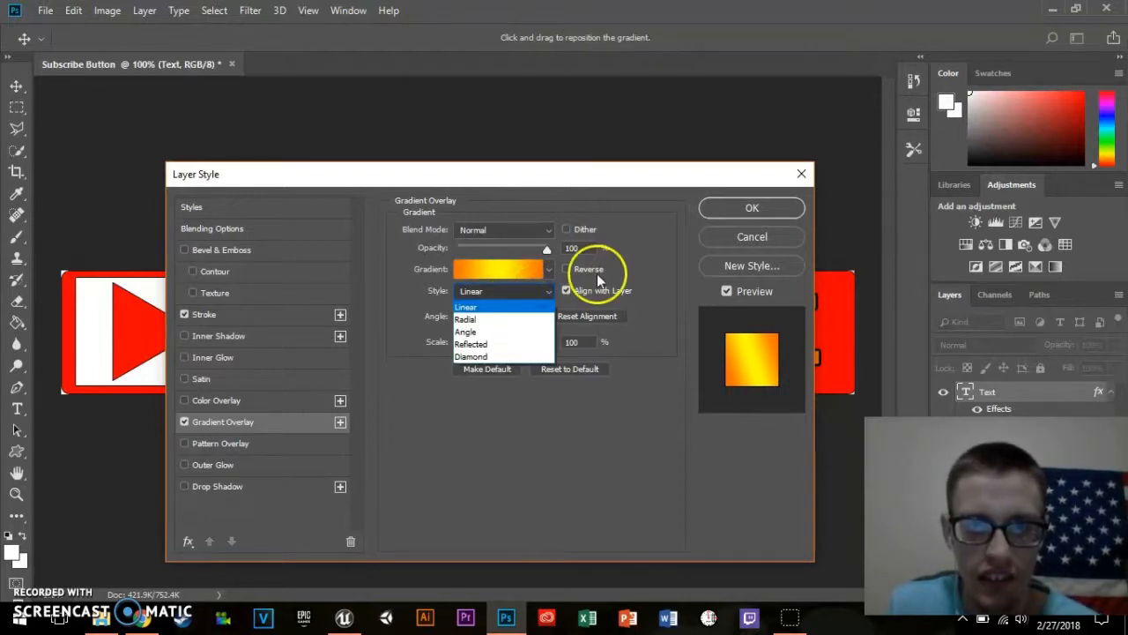
{"action": "left_click", "coordinate": [650, 295]}
{"action": "left_click_drag", "start_coordinate": [505, 317], "coordinate": [480, 316]}
{"action": "type", "text": "90"}
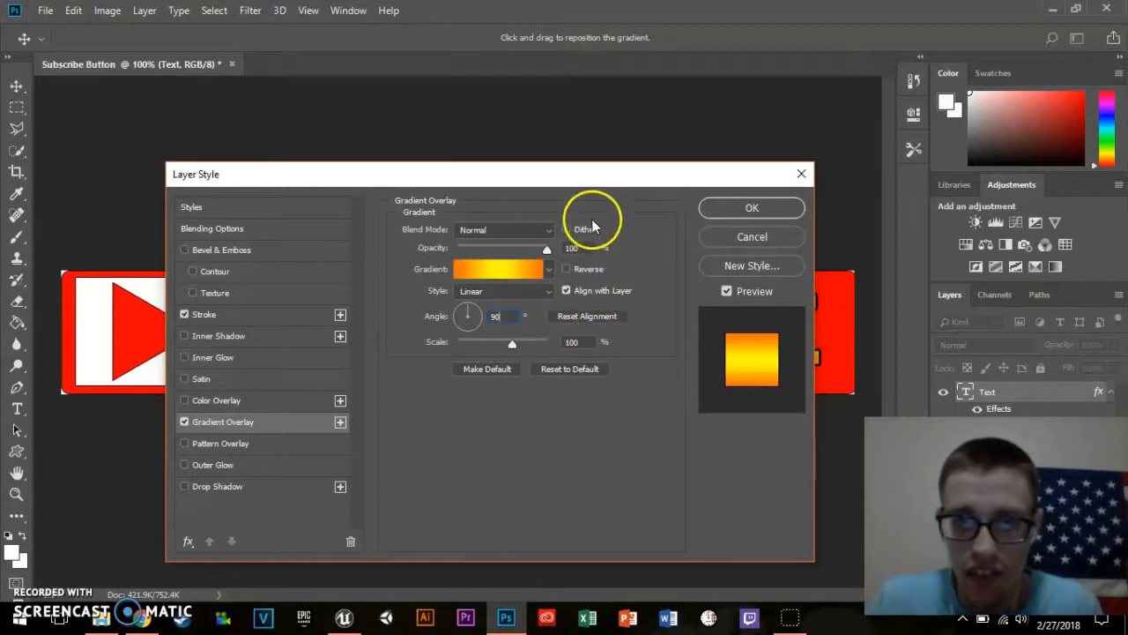
{"action": "left_click", "coordinate": [612, 193]}
{"action": "left_click_drag", "start_coordinate": [640, 201], "coordinate": [645, 117]}
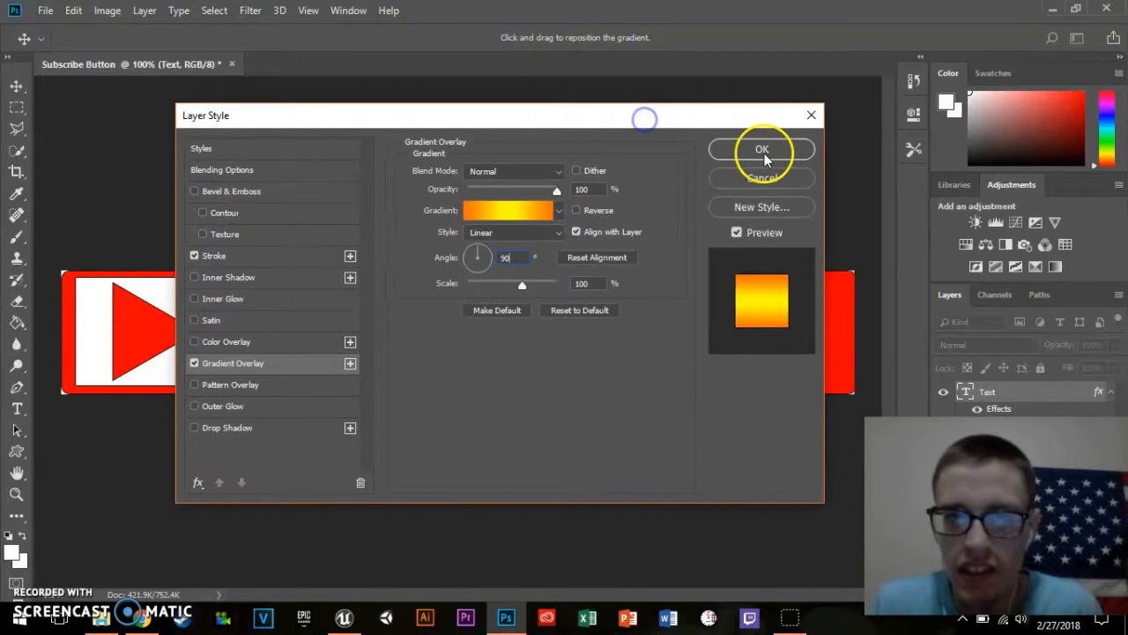
Step: Try a Drop Shadow on the SUBSCRIBE text, switch it off again and apply the layer style
{"action": "left_click", "coordinate": [205, 427]}
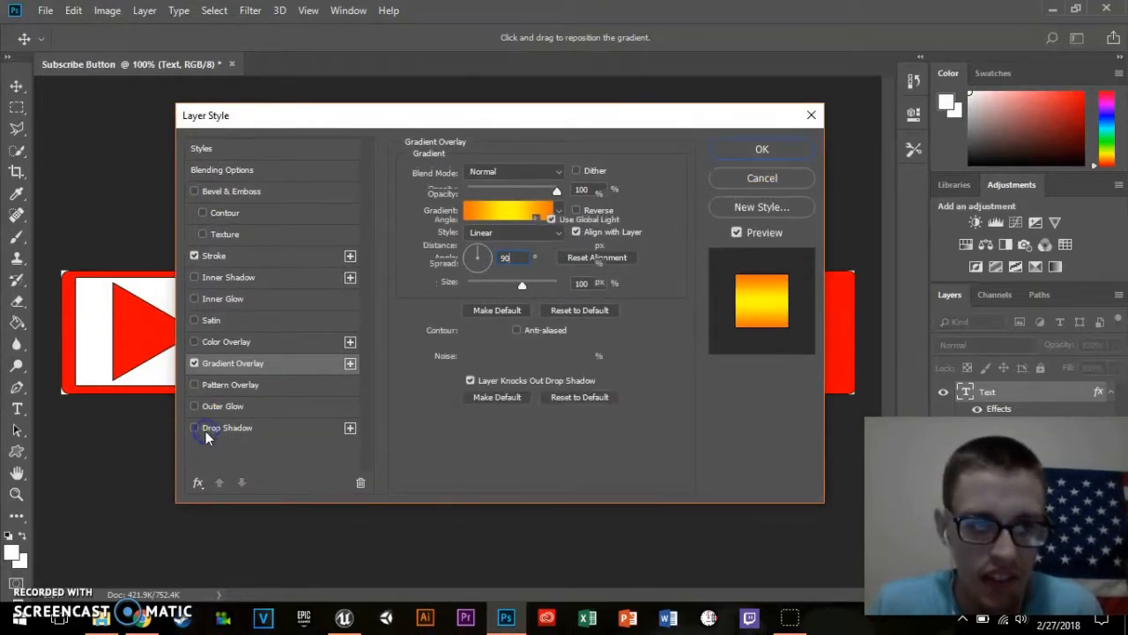
{"action": "mouse_move", "coordinate": [544, 119]}
{"action": "left_mouse_down"}
{"action": "mouse_move", "coordinate": [414, 520]}
{"action": "mouse_move", "coordinate": [525, 116]}
{"action": "left_mouse_up"}
{"action": "left_click", "coordinate": [172, 430]}
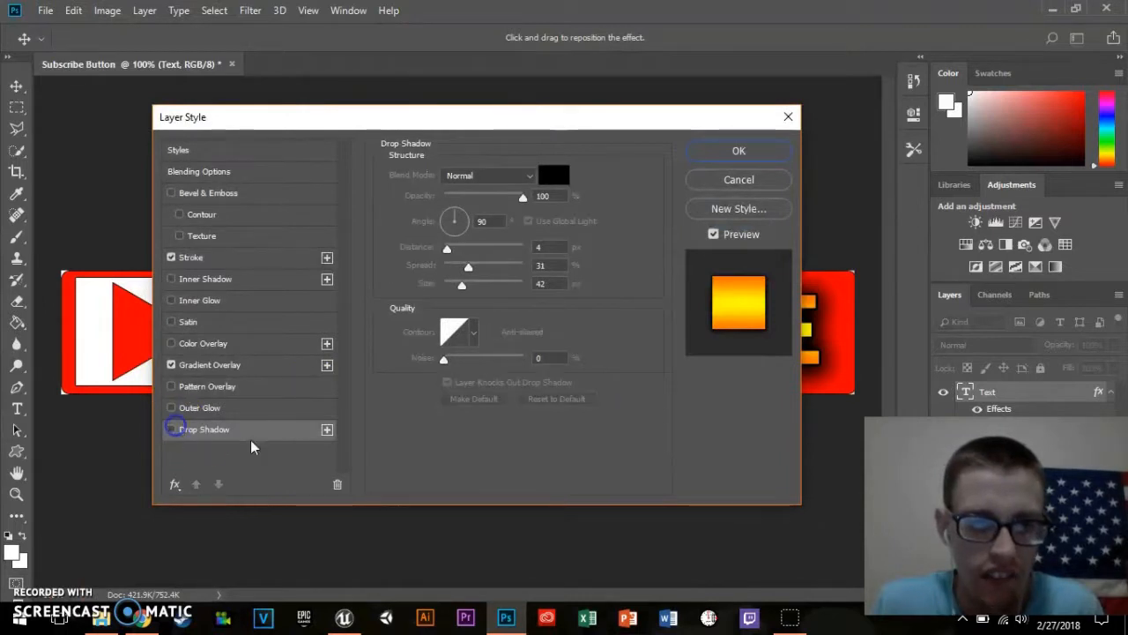
{"action": "left_click", "coordinate": [736, 151]}
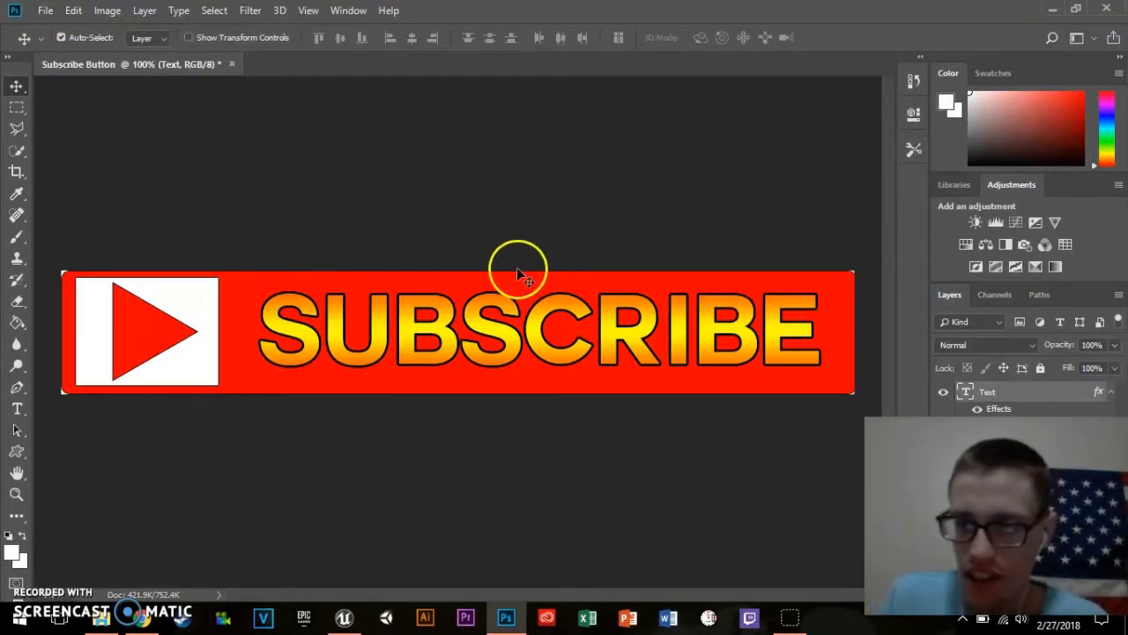
Step: Save a PNG copy of the graphic as Subscribe Button in the PhotoShop Files folder with the large file size option
{"action": "left_click", "coordinate": [45, 10]}
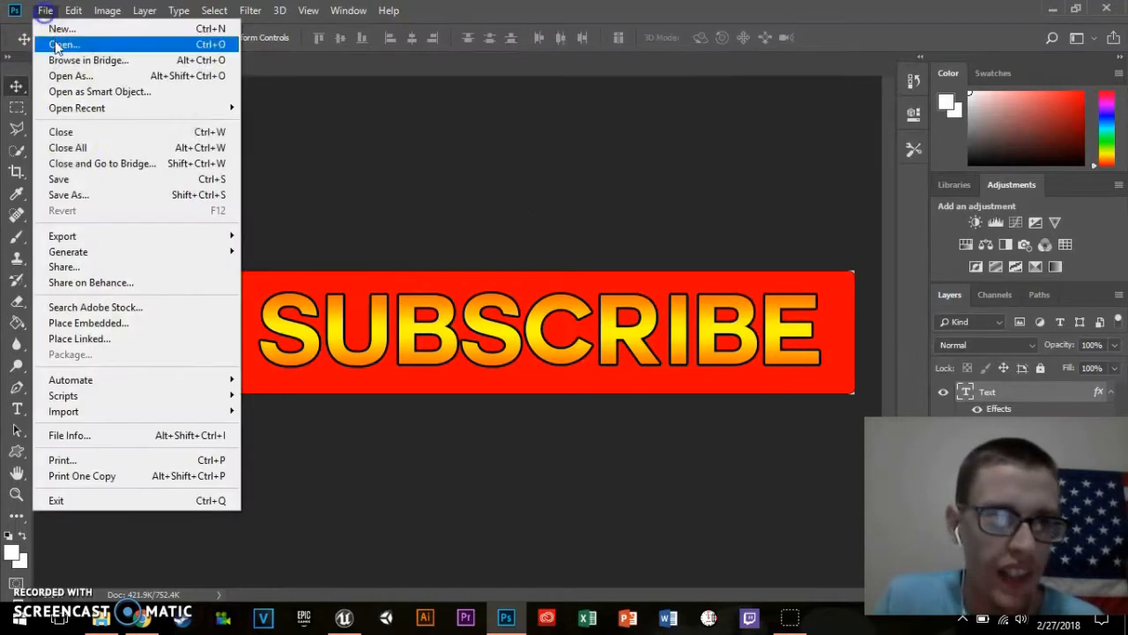
{"action": "left_click", "coordinate": [71, 196]}
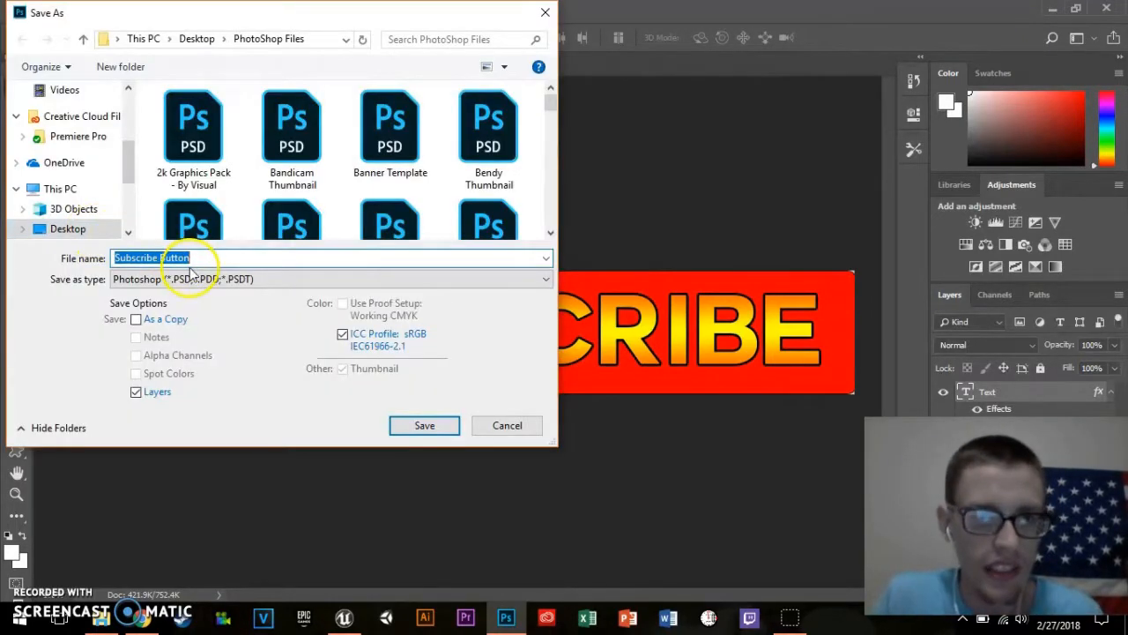
{"action": "left_click", "coordinate": [202, 278]}
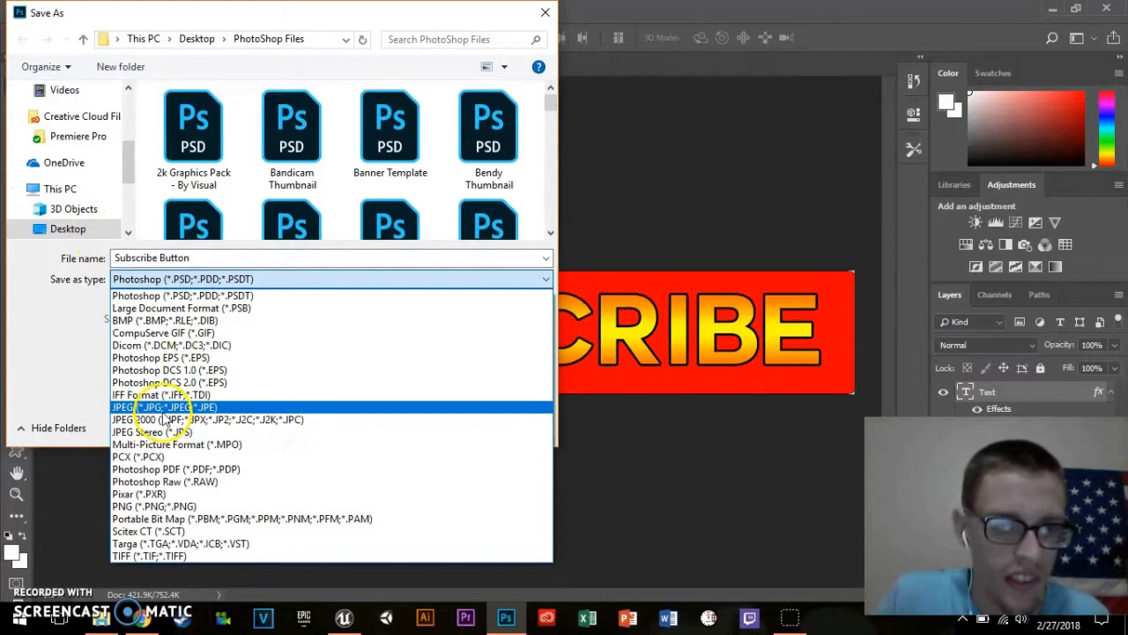
{"action": "left_click", "coordinate": [152, 506]}
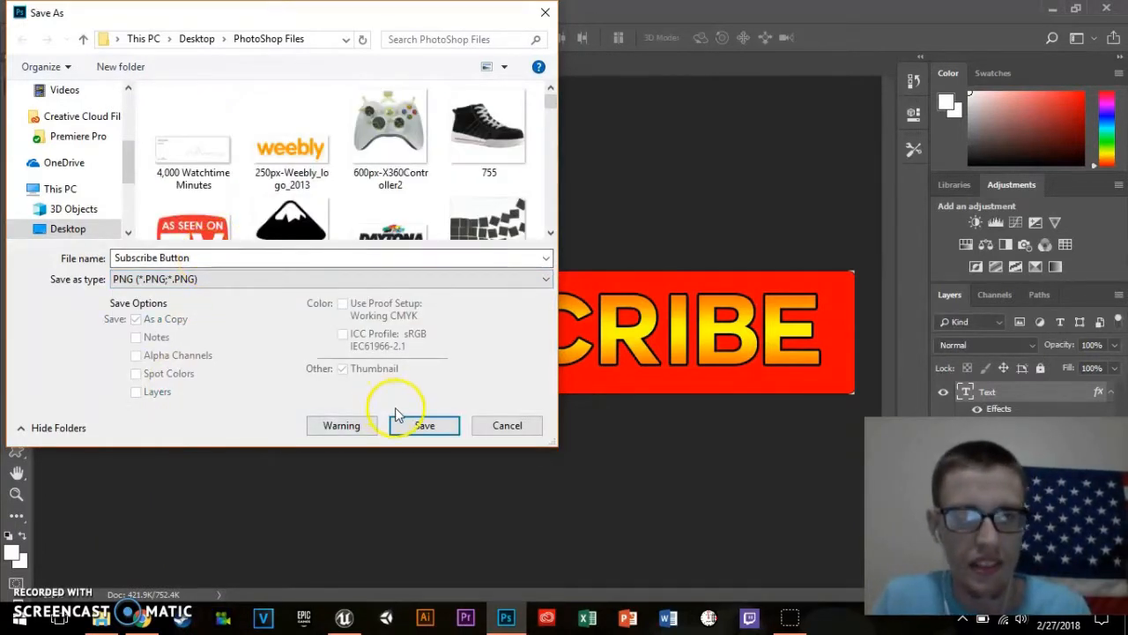
{"action": "left_click", "coordinate": [418, 425]}
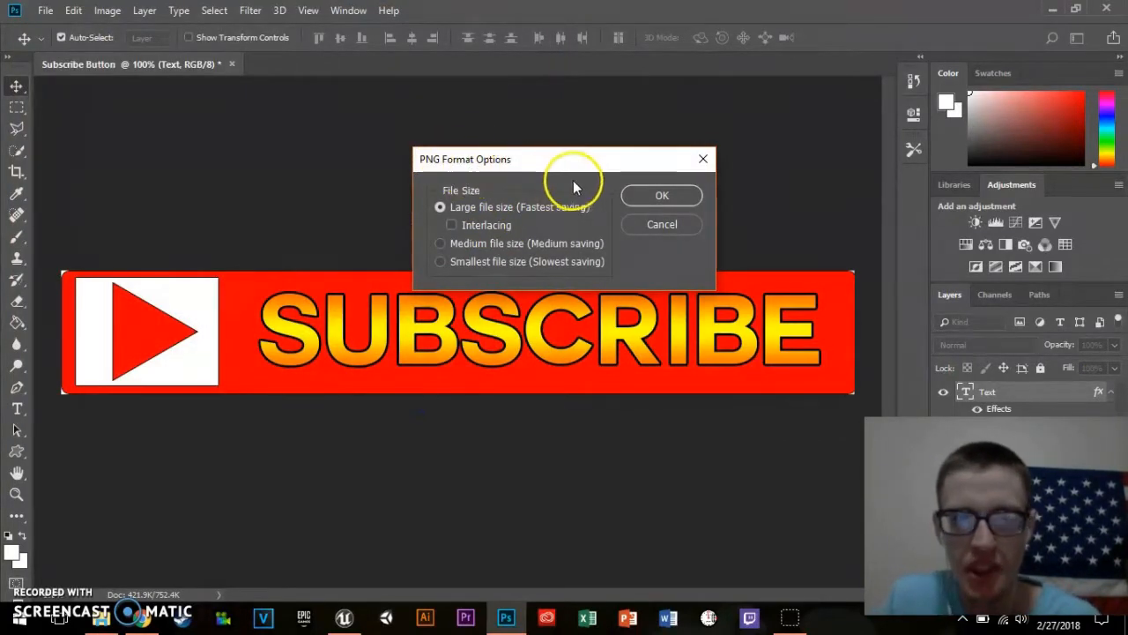
{"action": "left_click", "coordinate": [662, 195]}
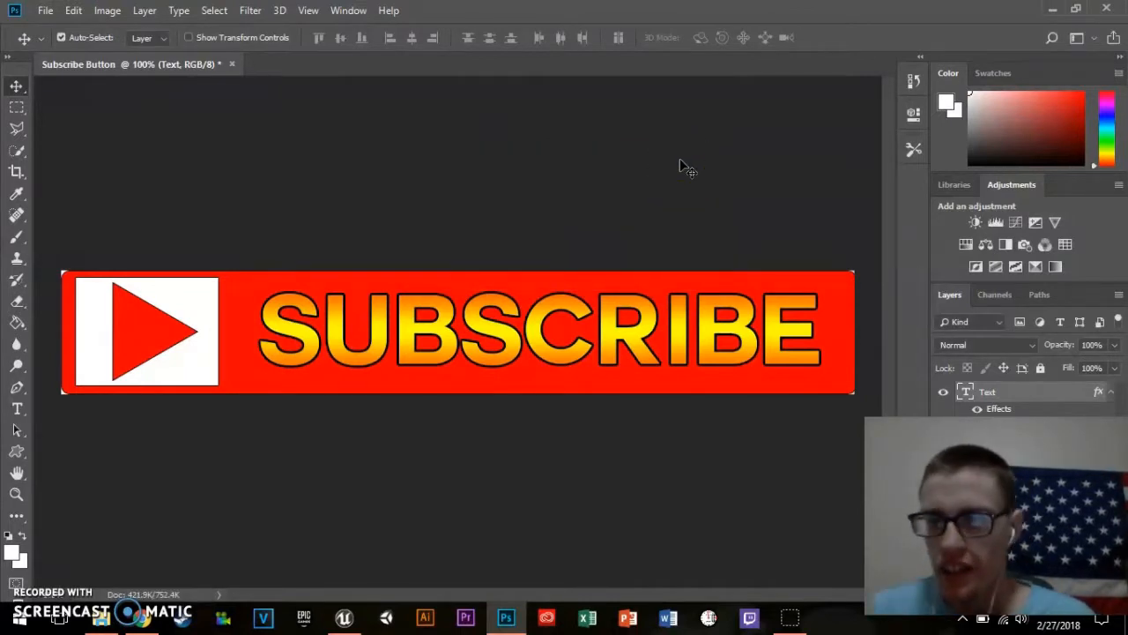